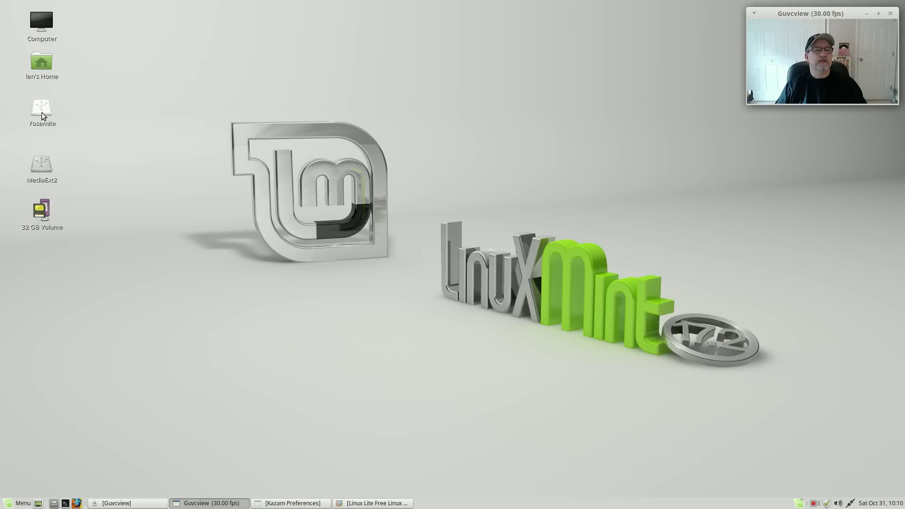
# Step: Open the Home folder in Caja, move its window left, and enter its Documents folder
pyautogui.click(44, 67)
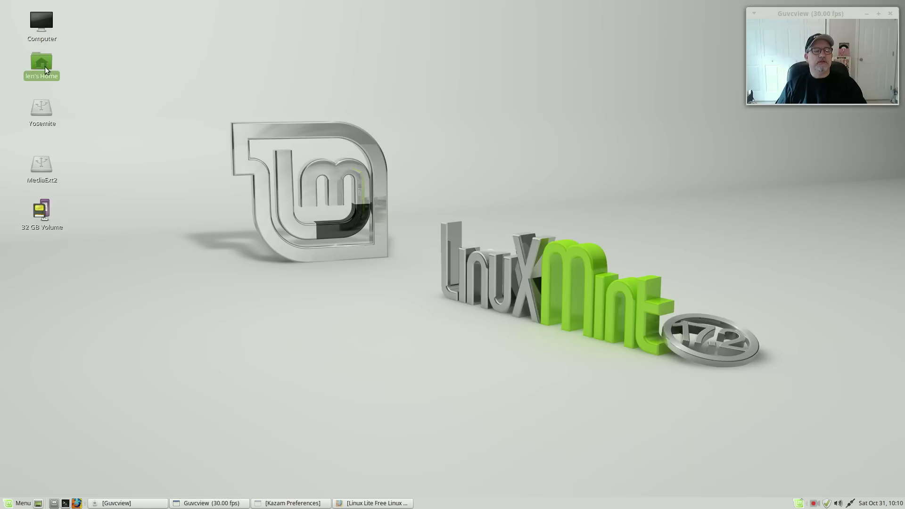
pyautogui.doubleClick(45, 67)
pyautogui.moveTo(563, 165); pyautogui.dragTo(355, 121)
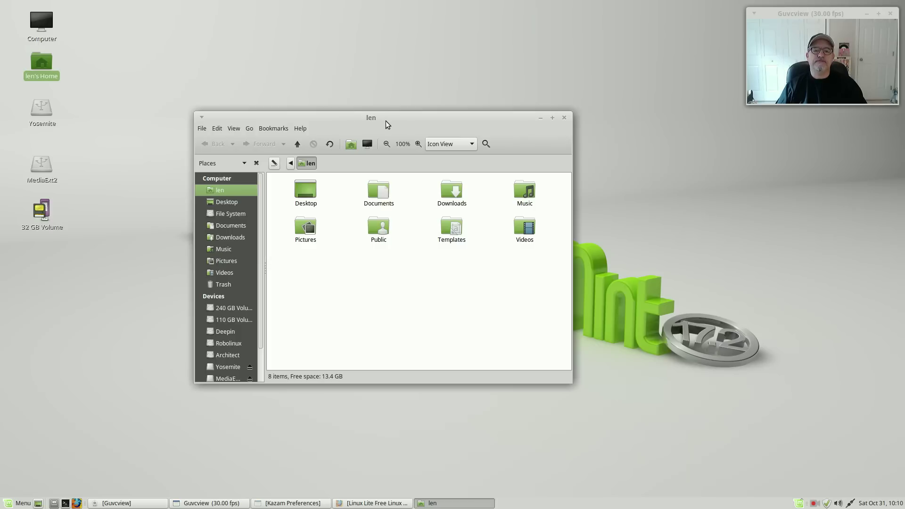
pyautogui.doubleClick(379, 190)
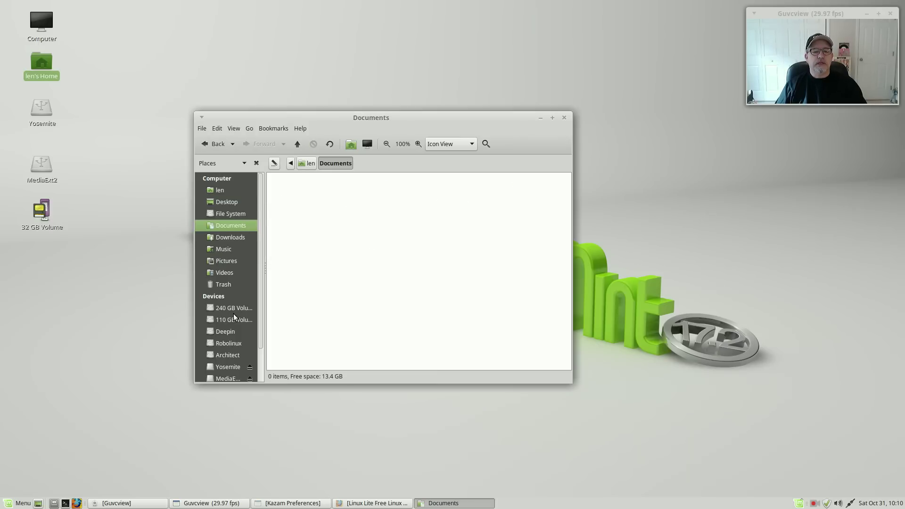
# Step: Switch to the 32 GB Volume and open 32gig, then its Documents folder
pyautogui.scroll(-3, 234, 317)
pyautogui.click(231, 353)
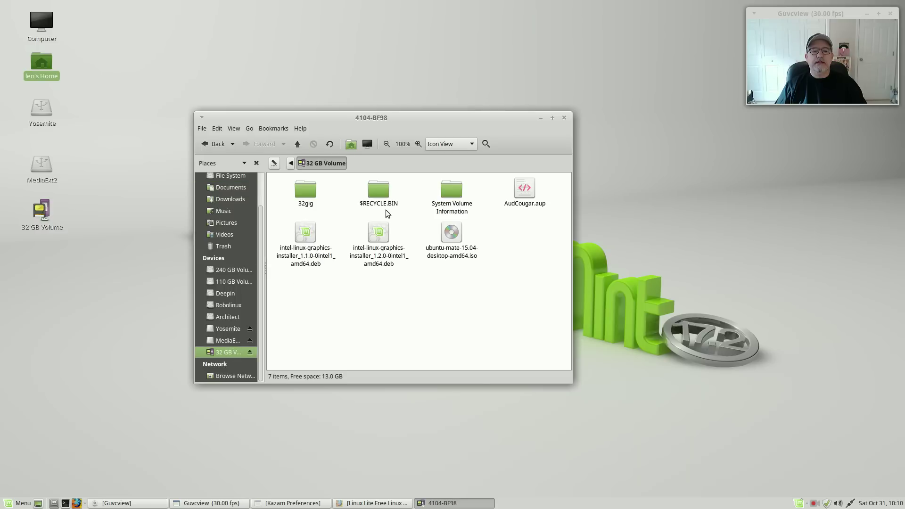
pyautogui.doubleClick(310, 190)
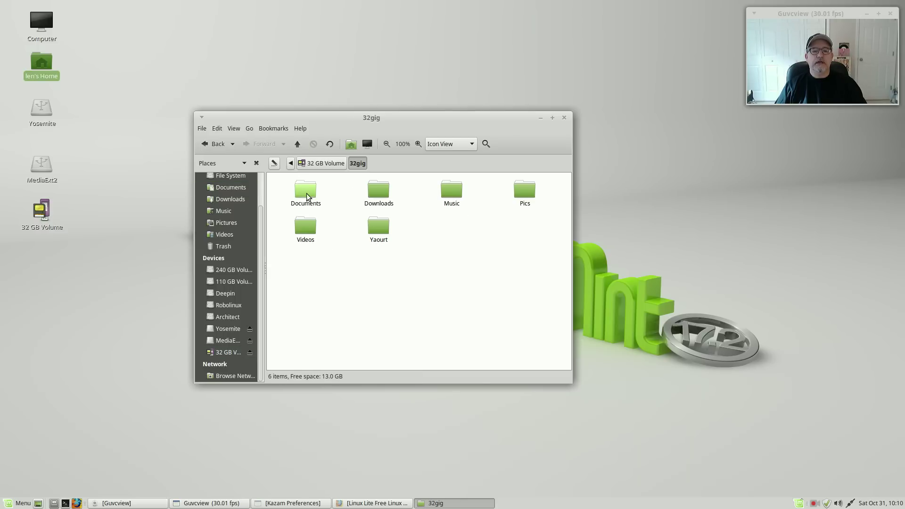
pyautogui.doubleClick(306, 194)
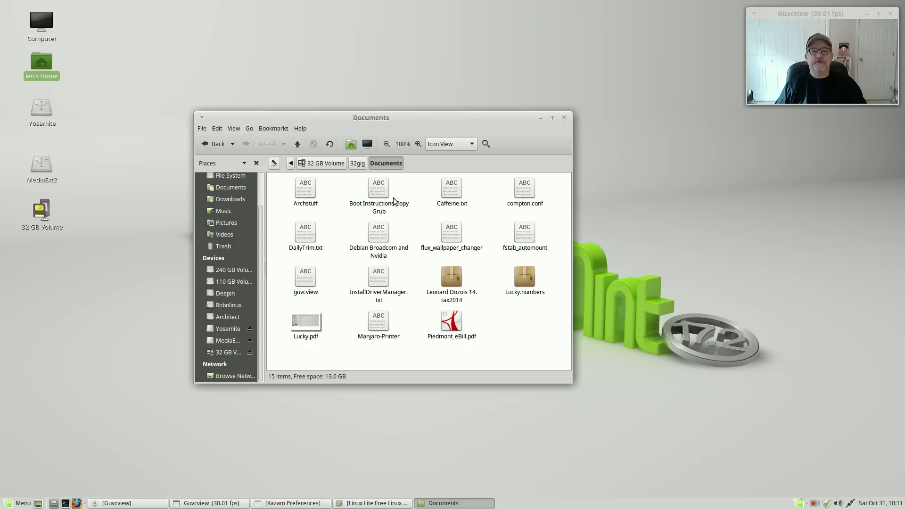
pyautogui.doubleClick(305, 279)
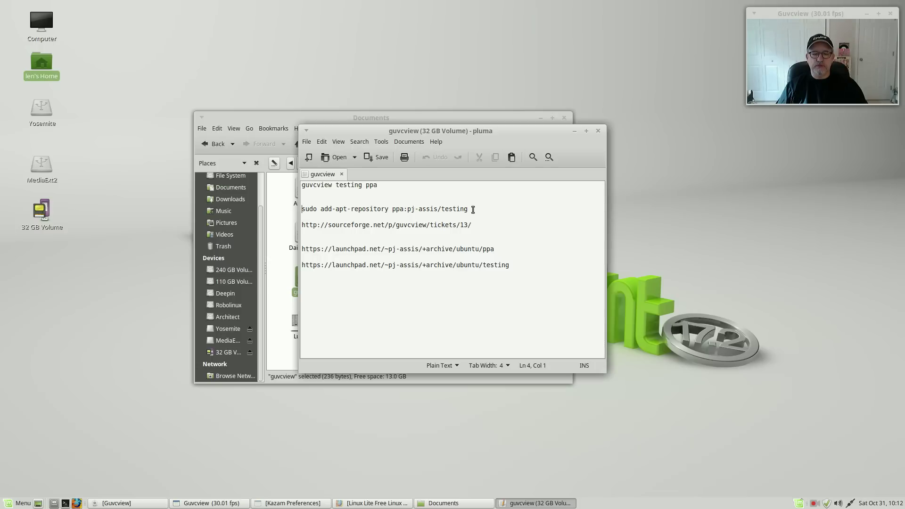
pyautogui.click(598, 132)
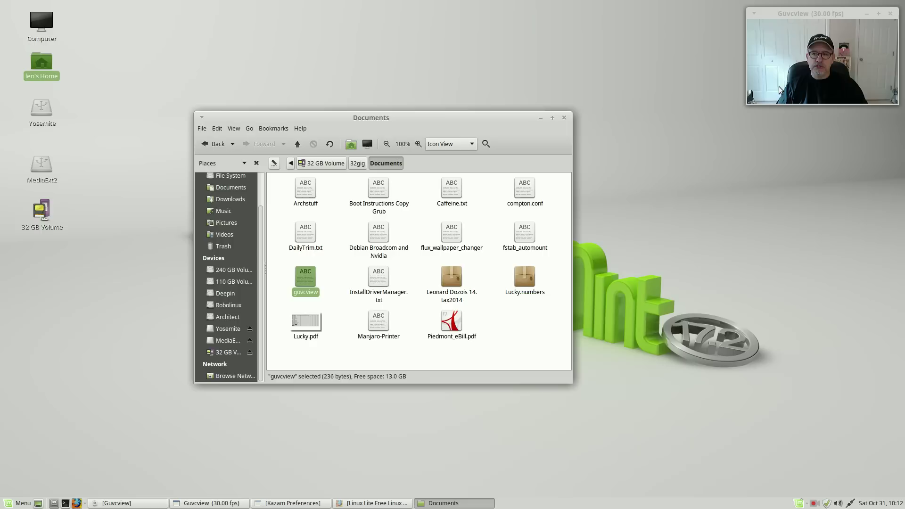
# Step: Close the Documents window, glance at the Menu's Internet category, then dismiss the menu
pyautogui.click(565, 119)
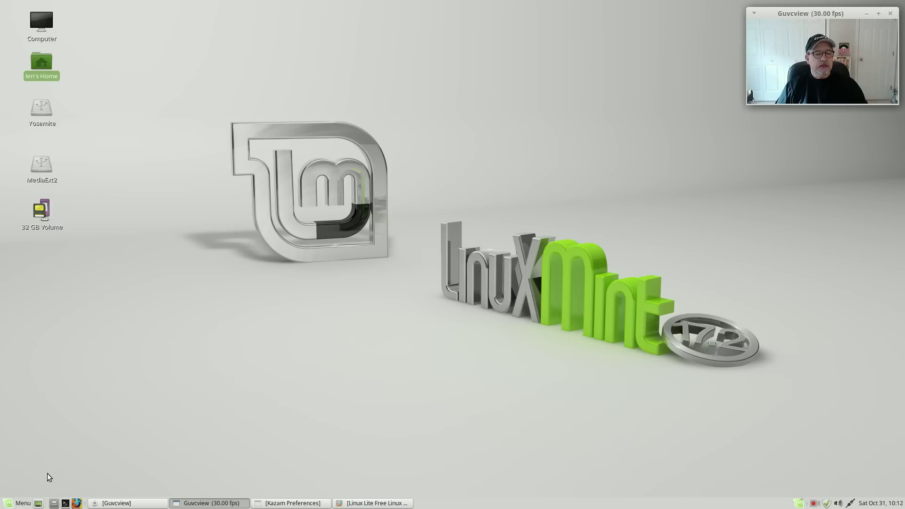
pyautogui.click(18, 503)
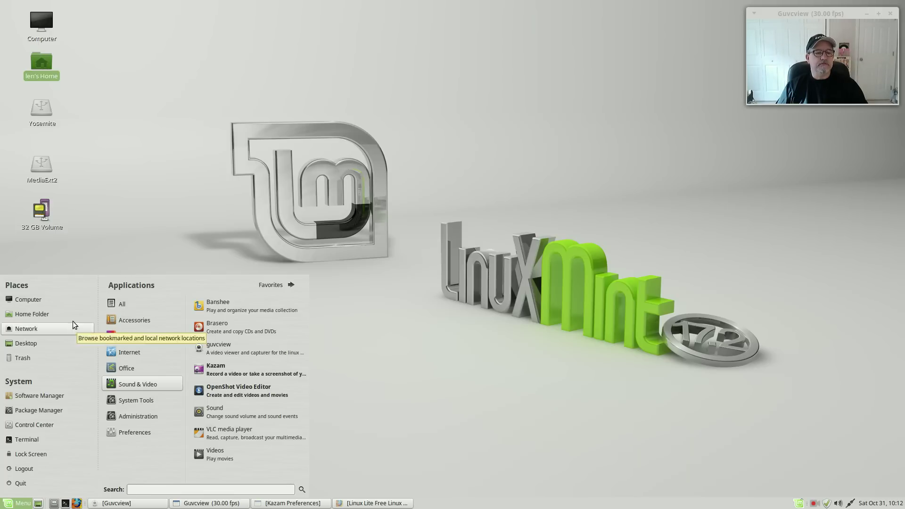
pyautogui.moveTo(175, 346)
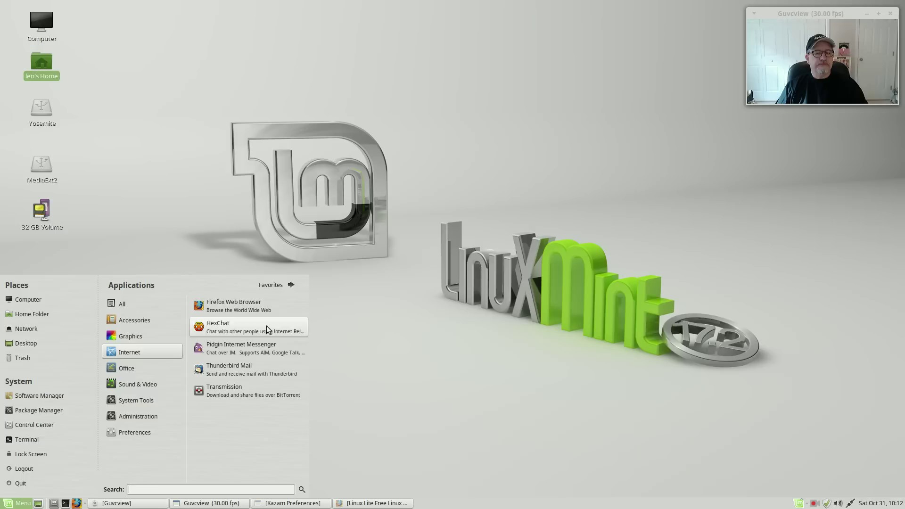
pyautogui.click(388, 338)
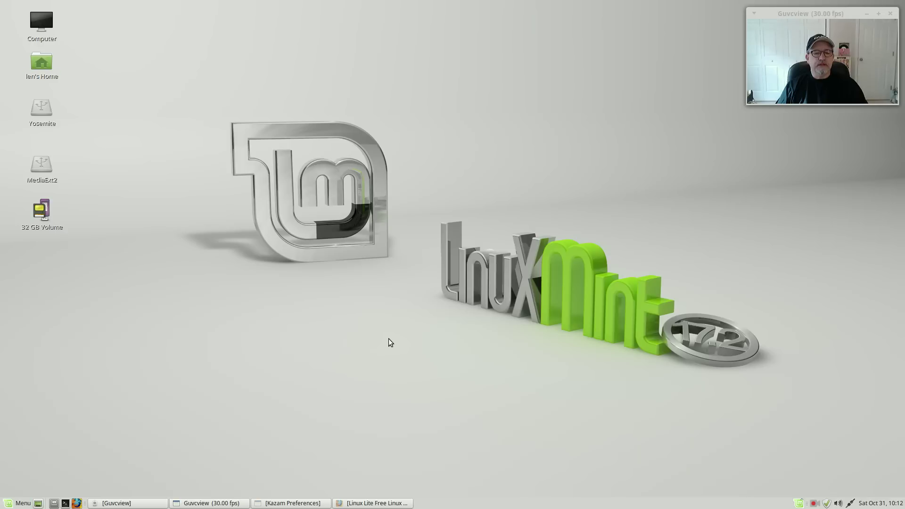
# Step: From the tray Mint icon, browse the Accessories, Graphics, Internet and Office submenus
pyautogui.click(798, 503)
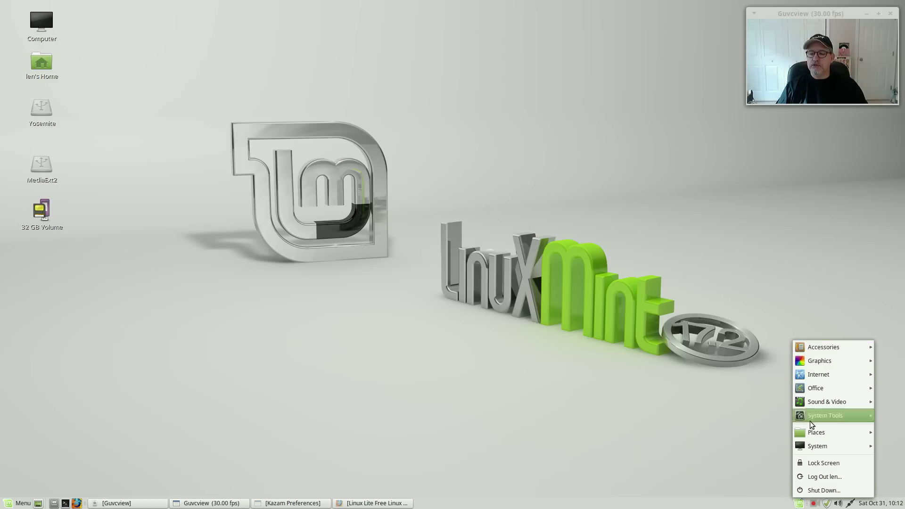
pyautogui.moveTo(797, 348)
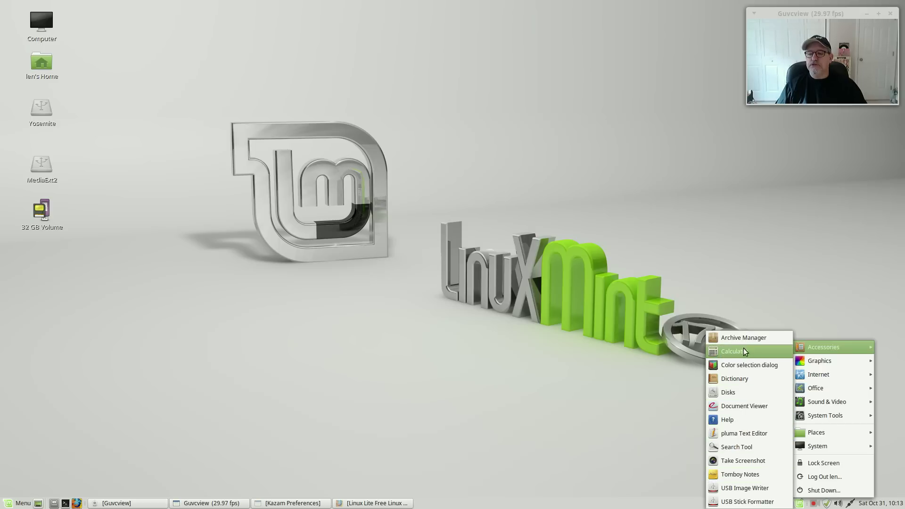
pyautogui.moveTo(819, 363)
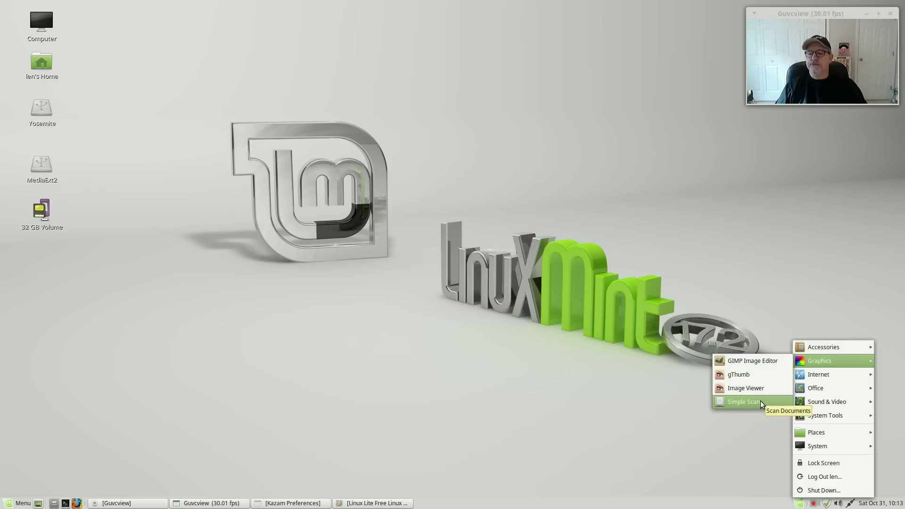
pyautogui.moveTo(830, 377)
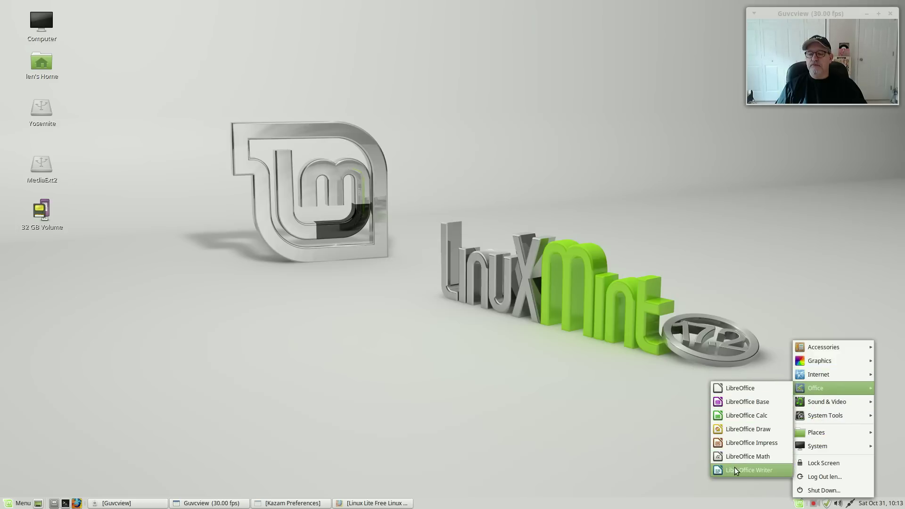
# Step: Launch LibreOffice and confirm in Help > About that the version is 4.4.3.2
pyautogui.click(742, 388)
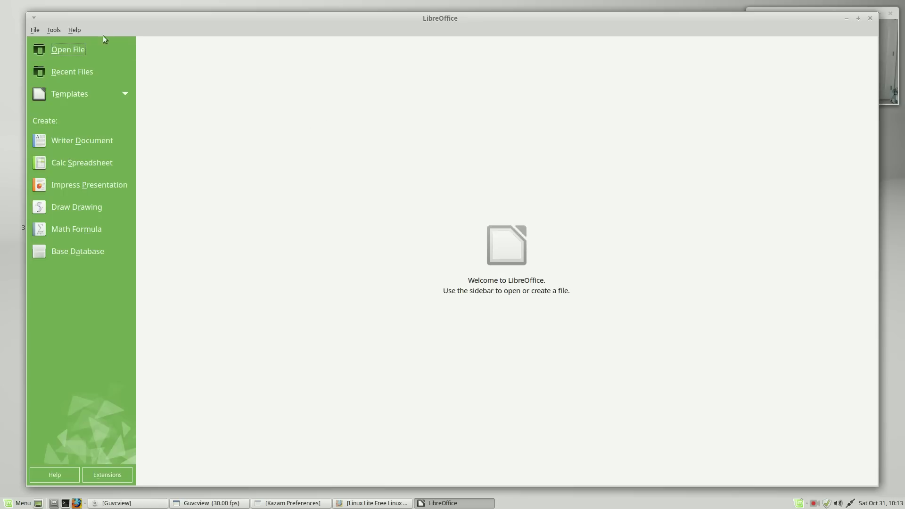
pyautogui.click(81, 30)
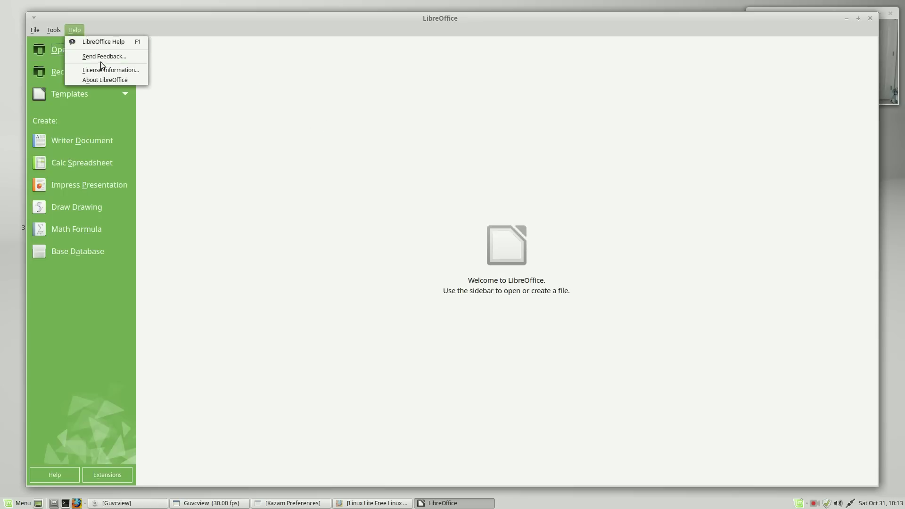
pyautogui.click(97, 80)
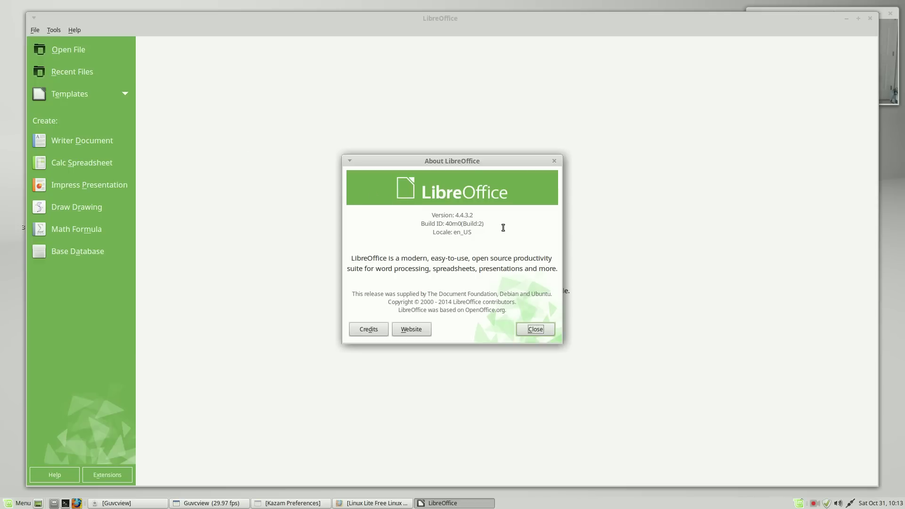
pyautogui.click(539, 332)
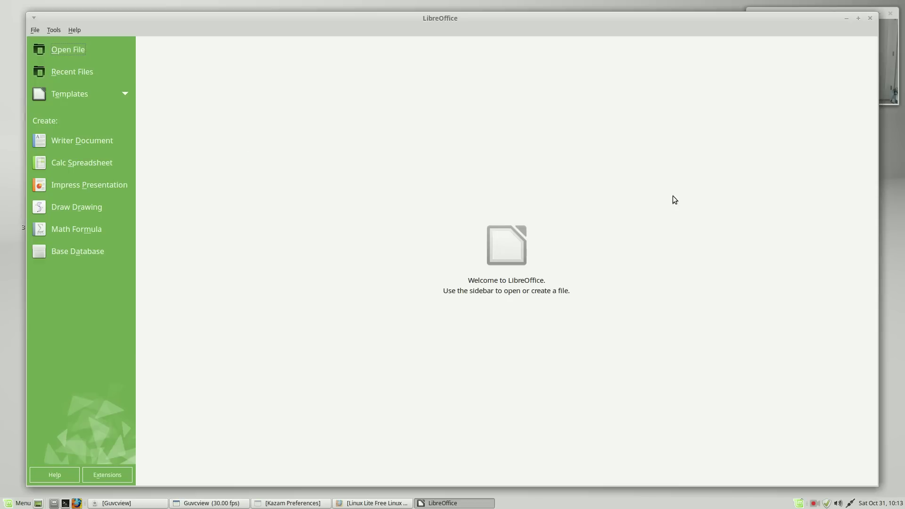
# Step: Close LibreOffice and browse the Mint menu's Sound & Video, Places and System categories
pyautogui.click(869, 18)
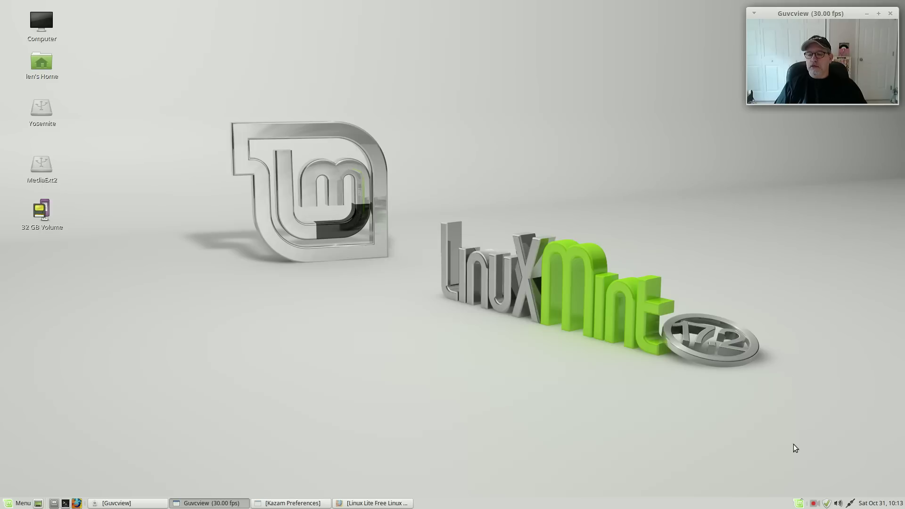
pyautogui.click(797, 503)
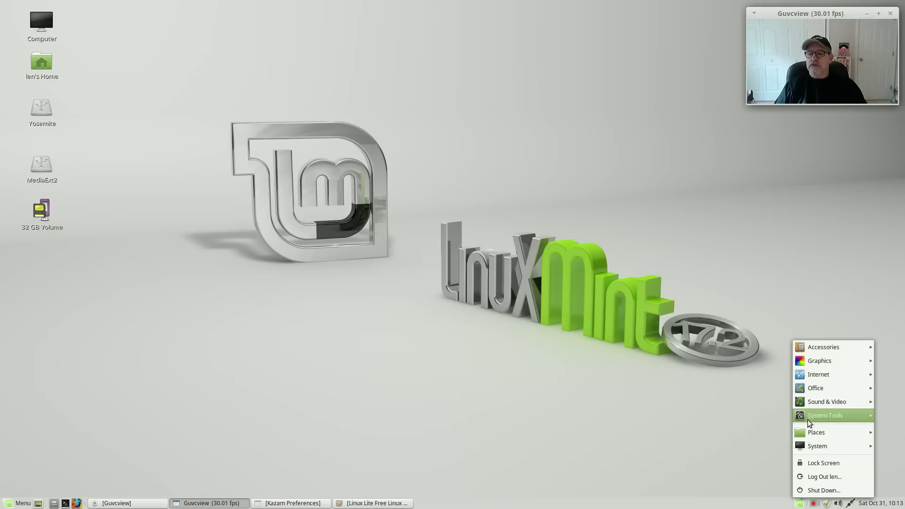
pyautogui.moveTo(812, 405)
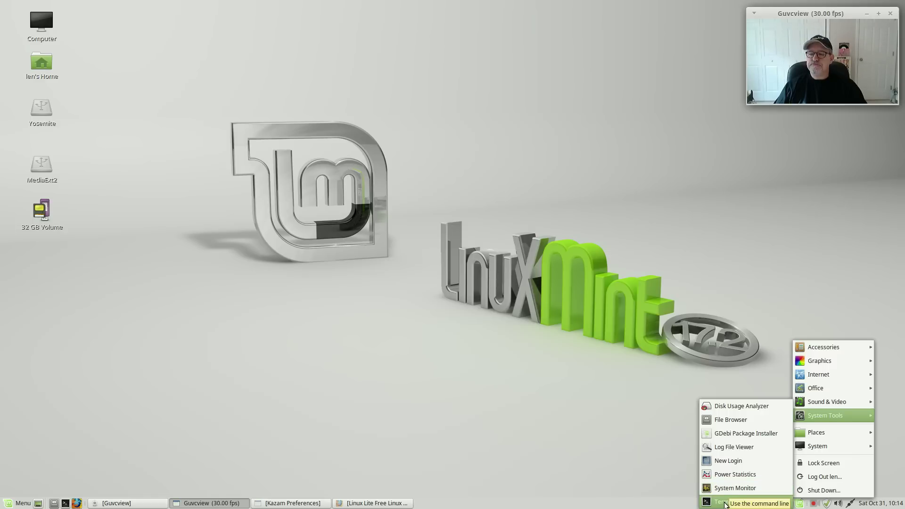
pyautogui.moveTo(831, 435)
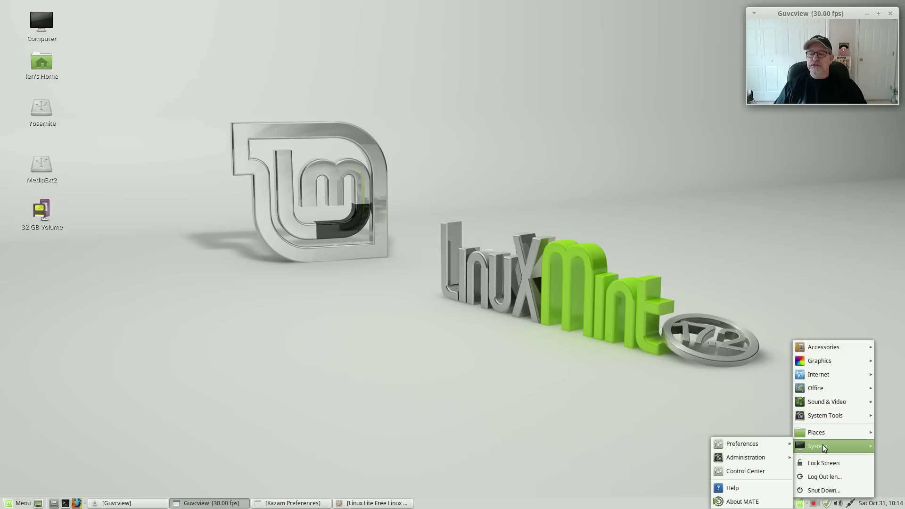
pyautogui.moveTo(774, 444)
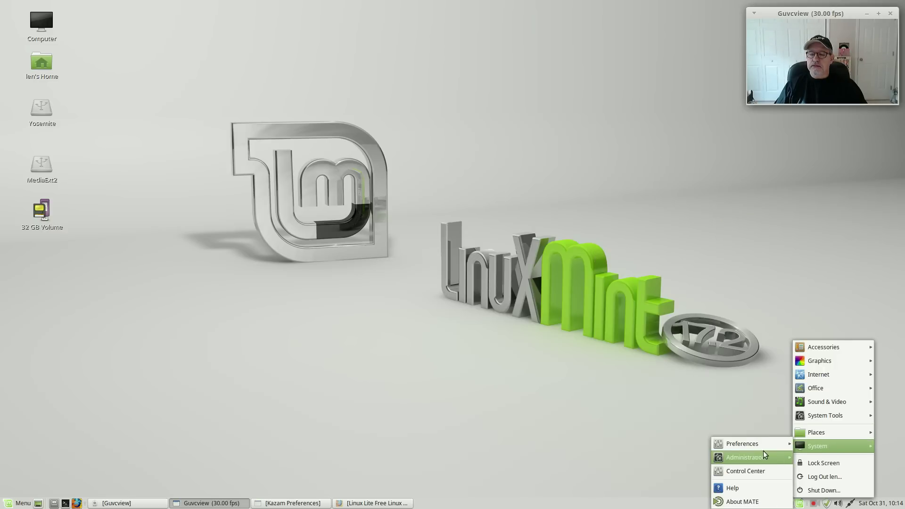
pyautogui.moveTo(755, 456)
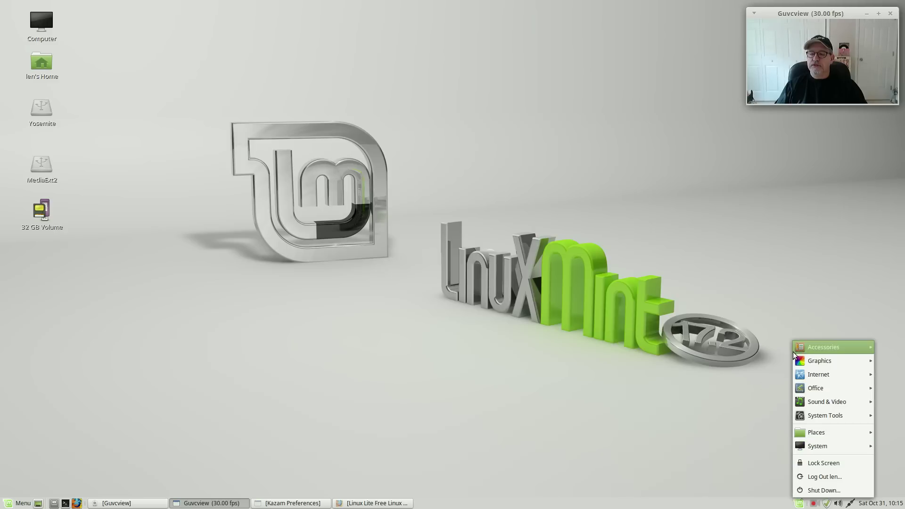
# Step: Dismiss the menu and open the Computer desktop icon to list all drives
pyautogui.click(718, 408)
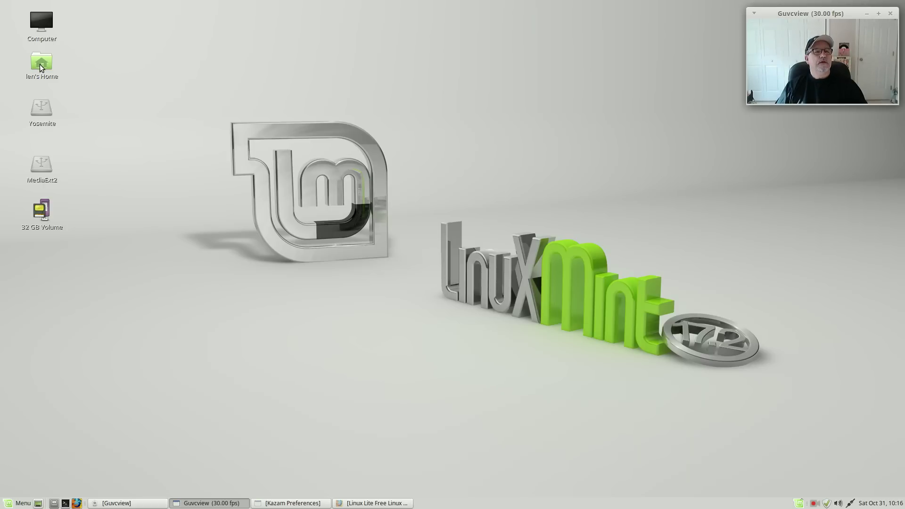
pyautogui.doubleClick(41, 22)
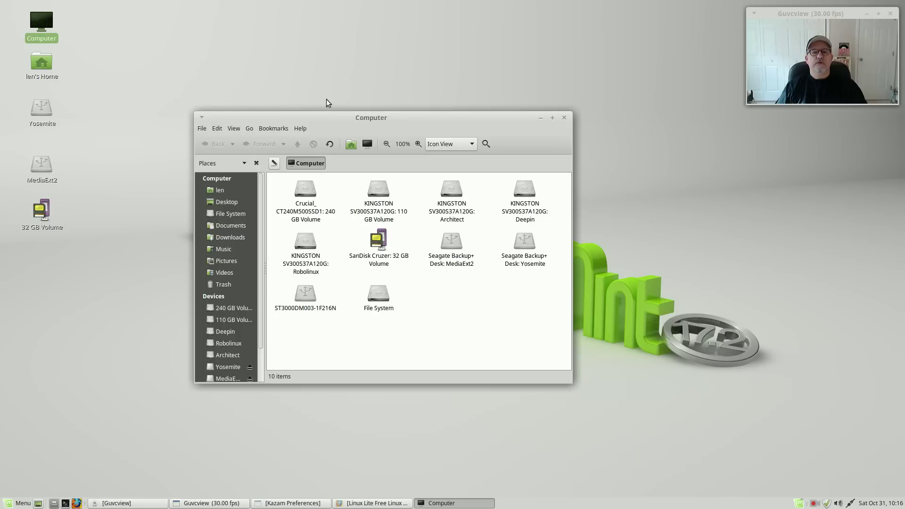
# Step: Open a terminal, check Downloads in Caja, and cd into Downloads/Printer
pyautogui.click(564, 118)
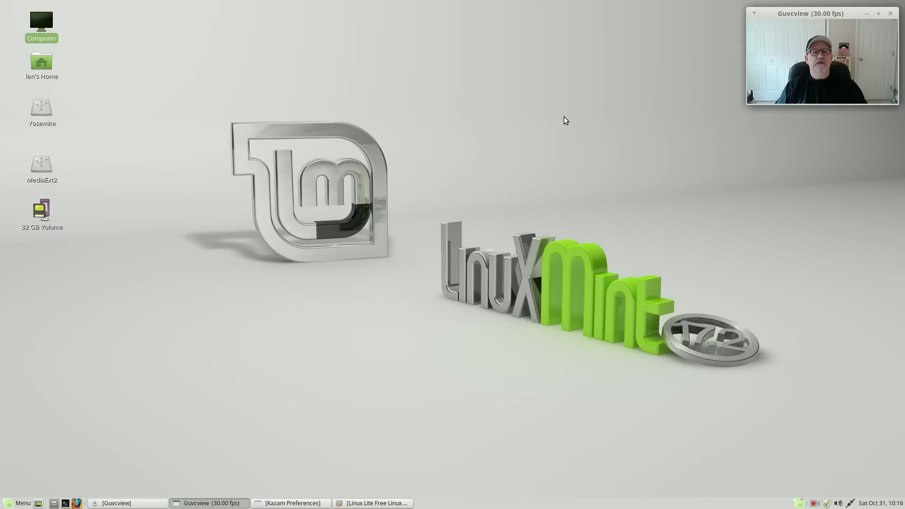
pyautogui.click(66, 503)
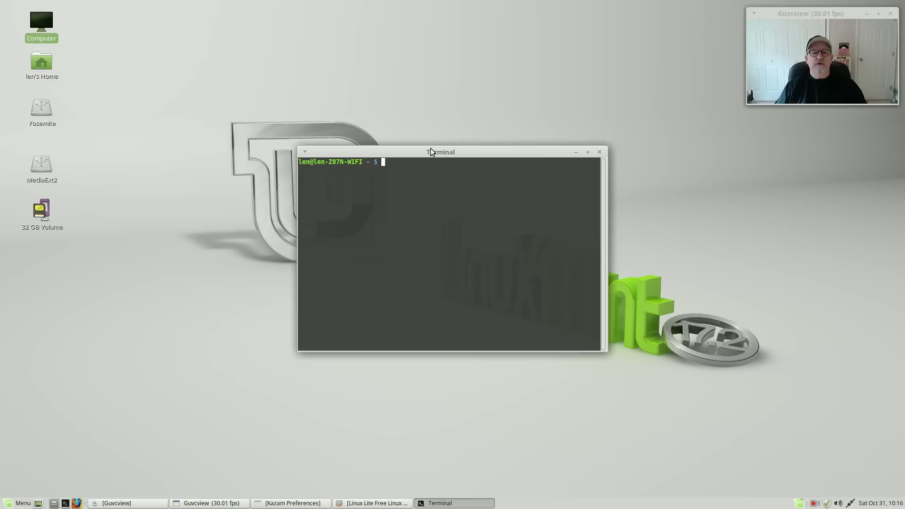
pyautogui.doubleClick(33, 65)
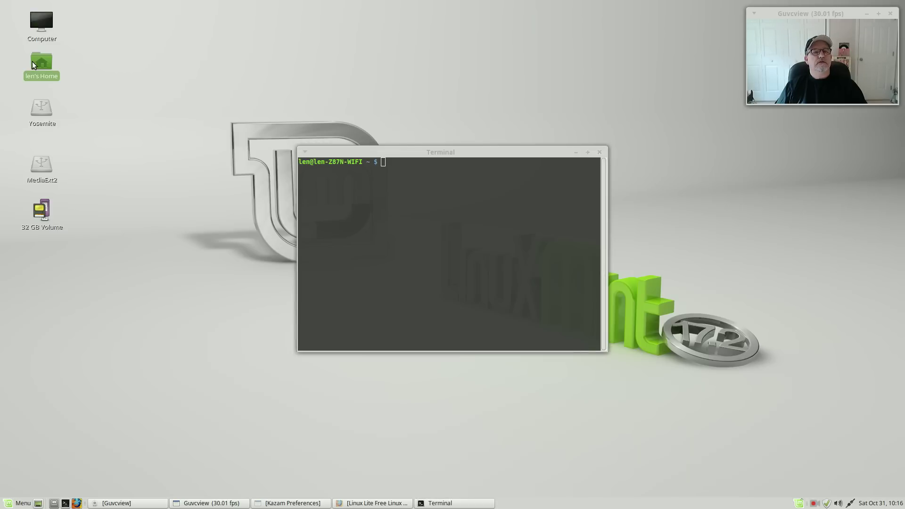
pyautogui.doubleClick(447, 191)
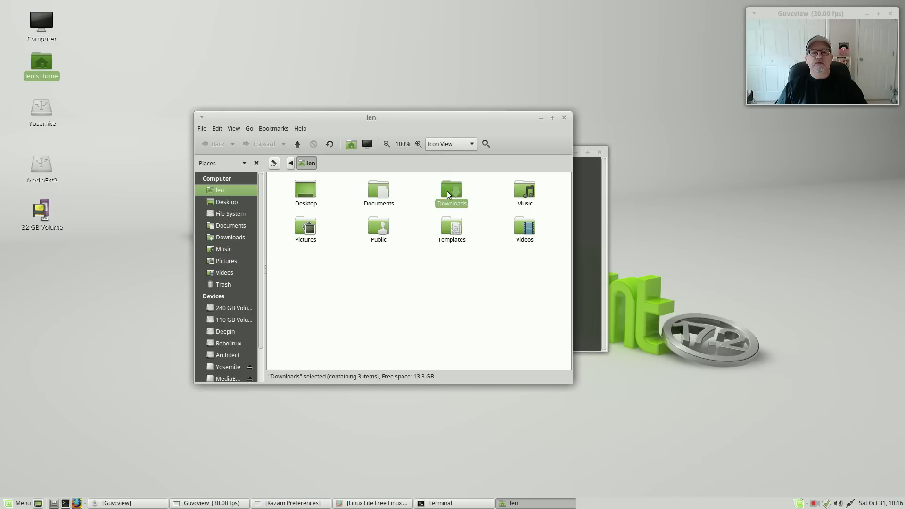
pyautogui.click(563, 117)
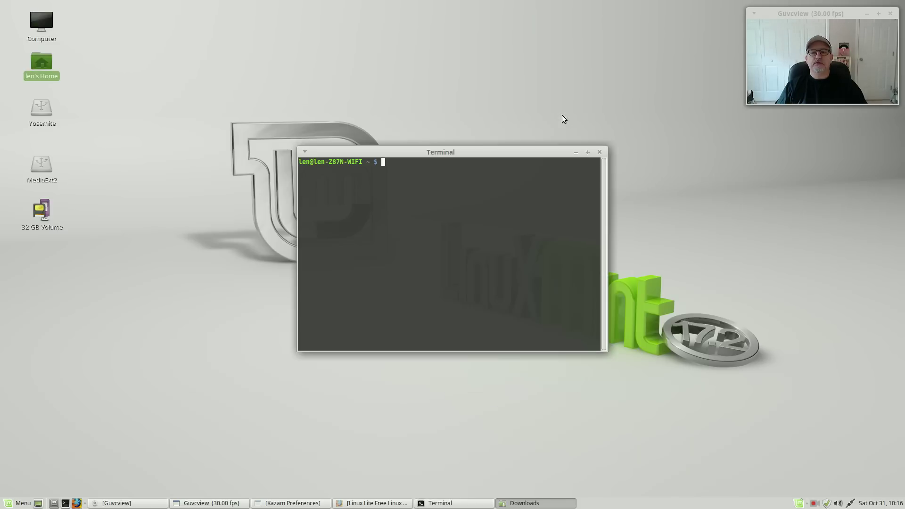
pyautogui.write('cd Dow')
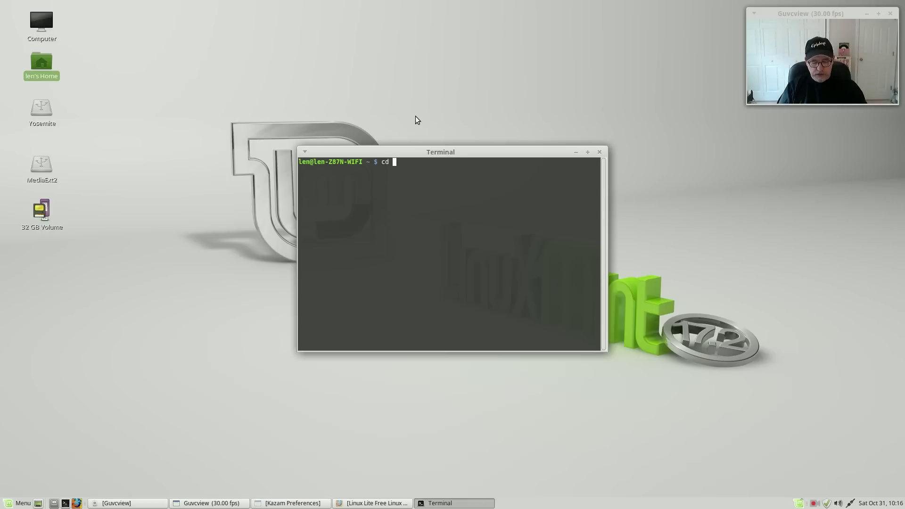
pyautogui.write('nload')
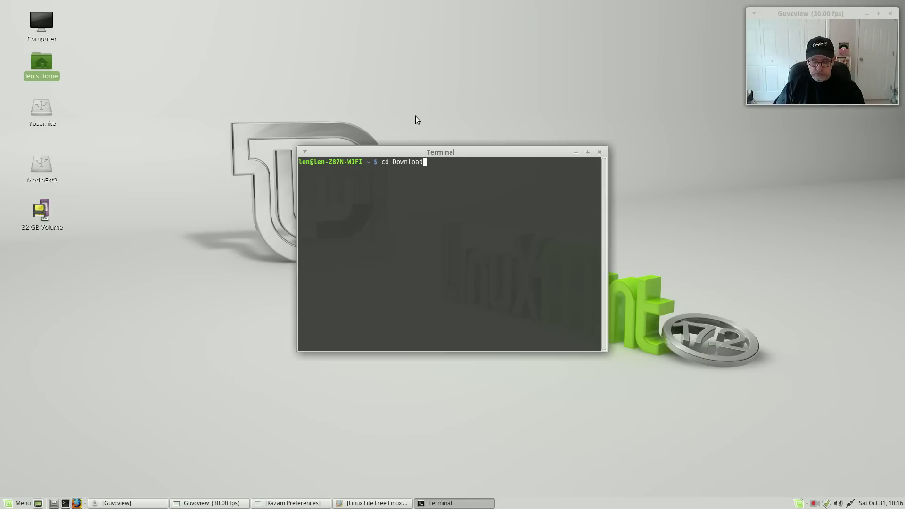
pyautogui.write('s/Printer')
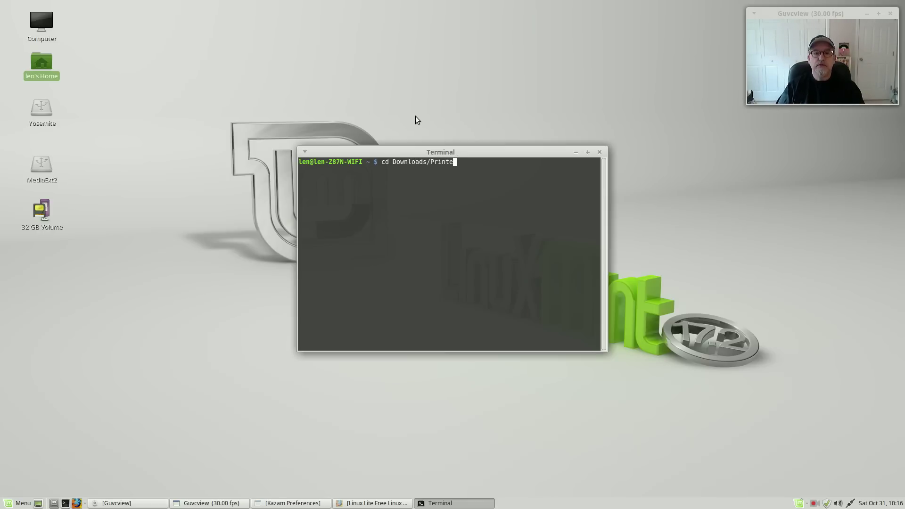
pyautogui.press('Return')
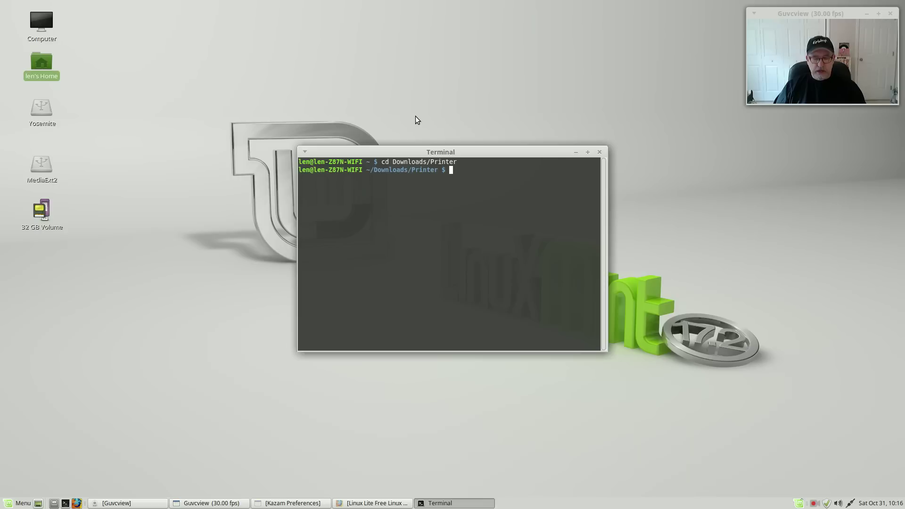
# Step: Open Home > Downloads > Printer in Caja, placing it upper left and the terminal lower right
pyautogui.doubleClick(44, 63)
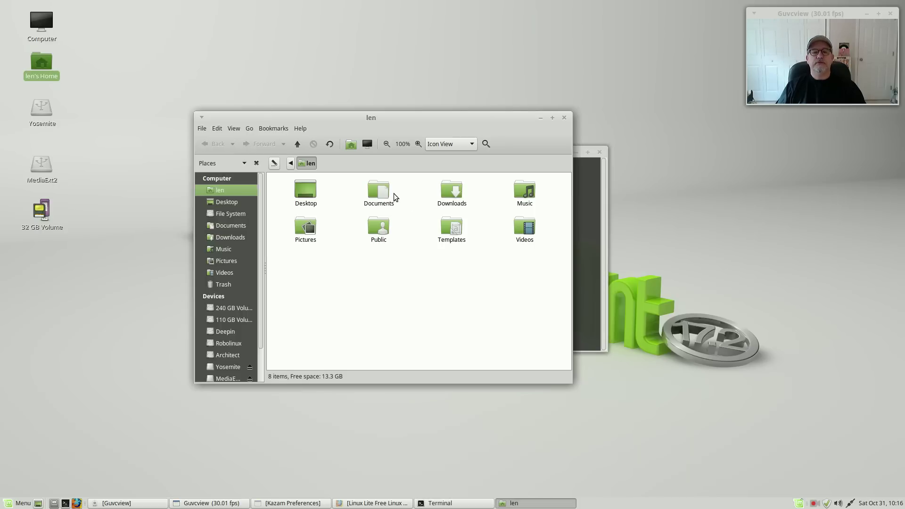
pyautogui.doubleClick(454, 191)
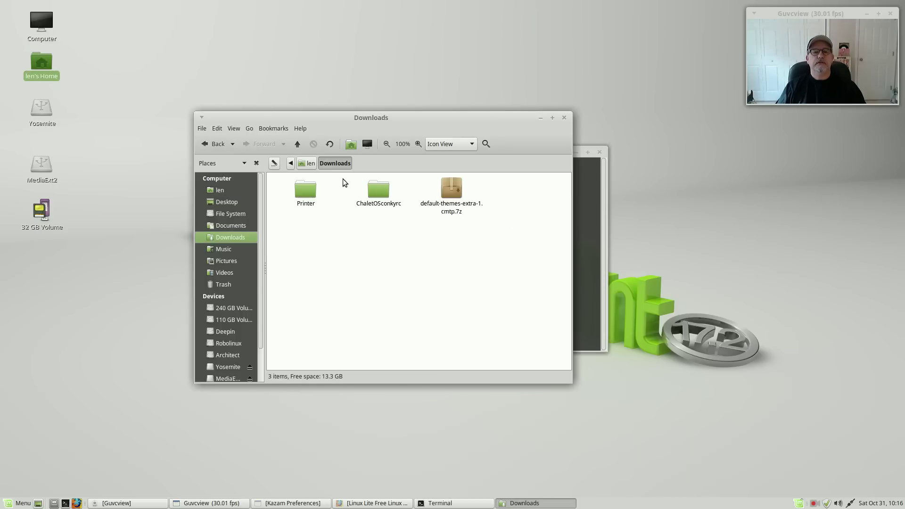
pyautogui.doubleClick(312, 191)
pyautogui.moveTo(398, 120); pyautogui.dragTo(283, 26)
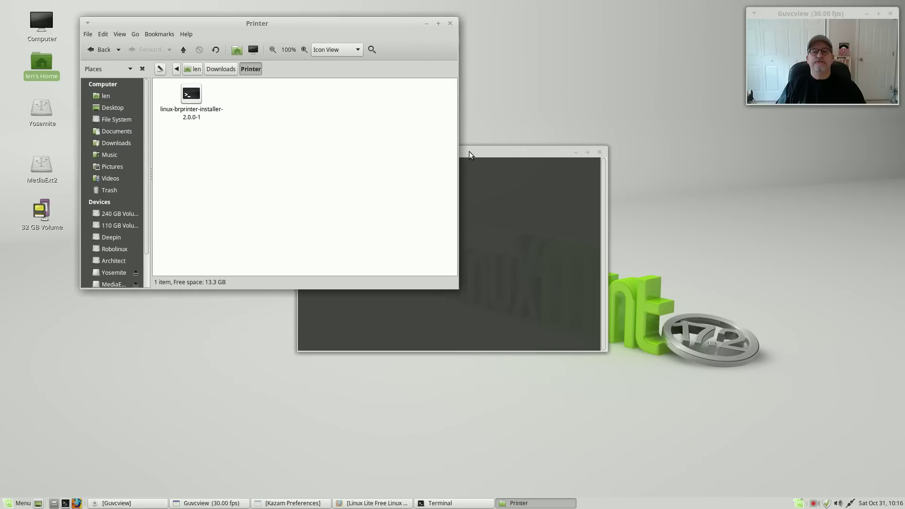
pyautogui.moveTo(536, 152); pyautogui.dragTo(714, 251)
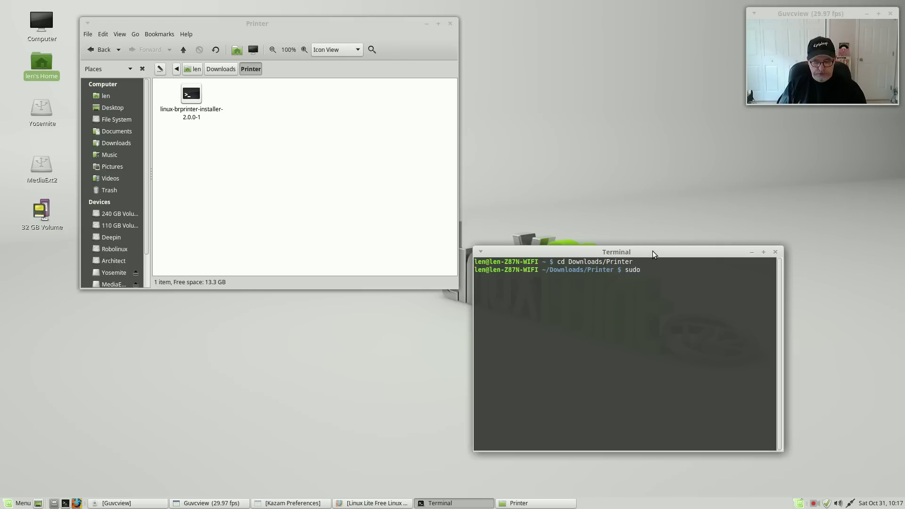
# Step: Run 'sudo bash linux-brprinter-installer-2.0.0-1 MFC-J870DW' in the terminal
pyautogui.write('sh')
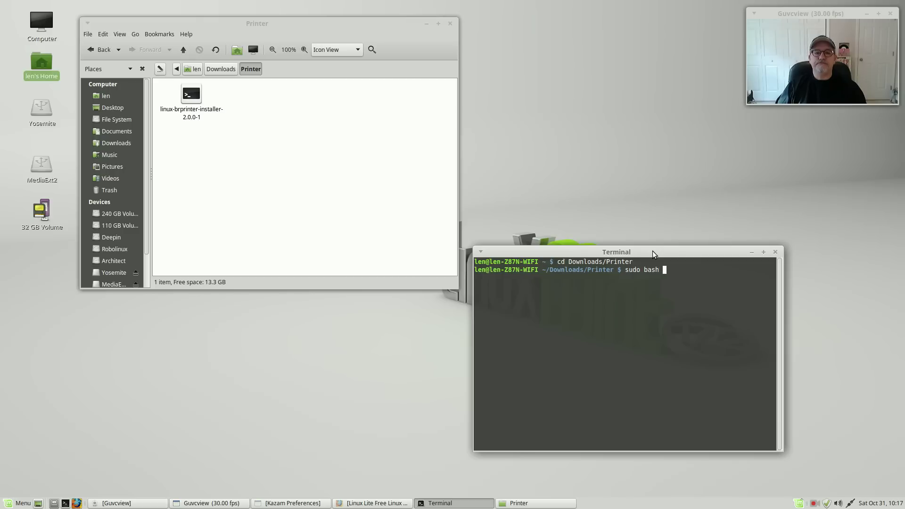
pyautogui.write(' linu')
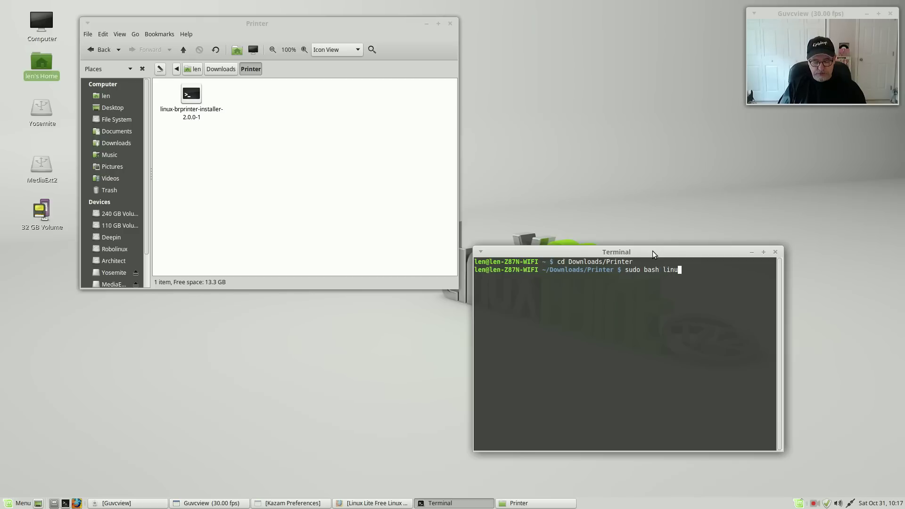
pyautogui.write('x-')
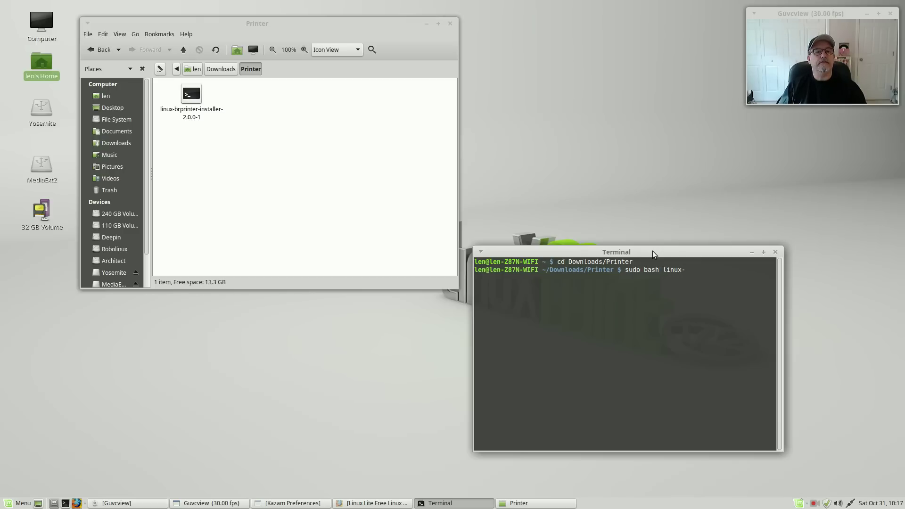
pyautogui.write('br')
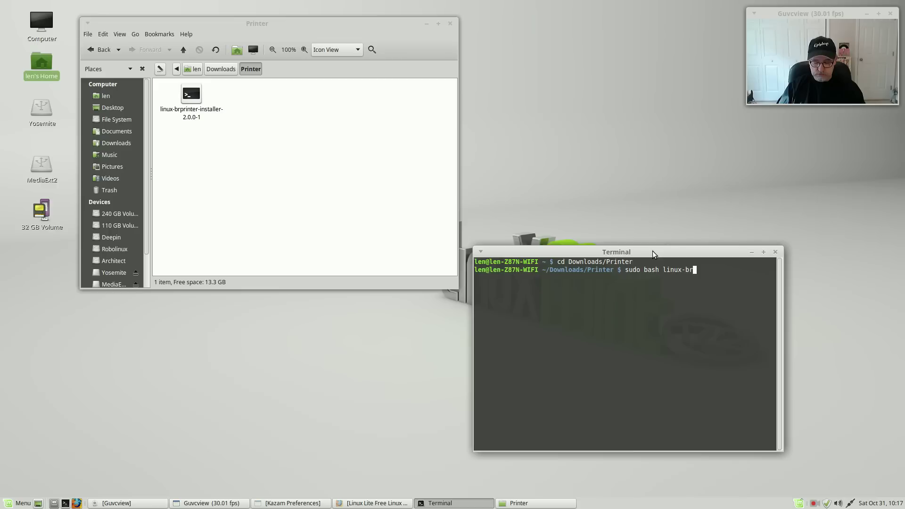
pyautogui.write('printer')
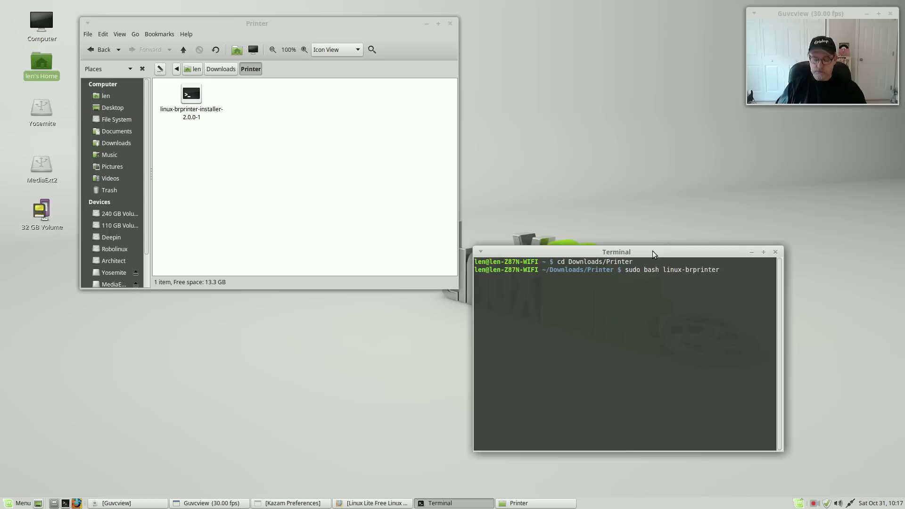
pyautogui.write('-insta')
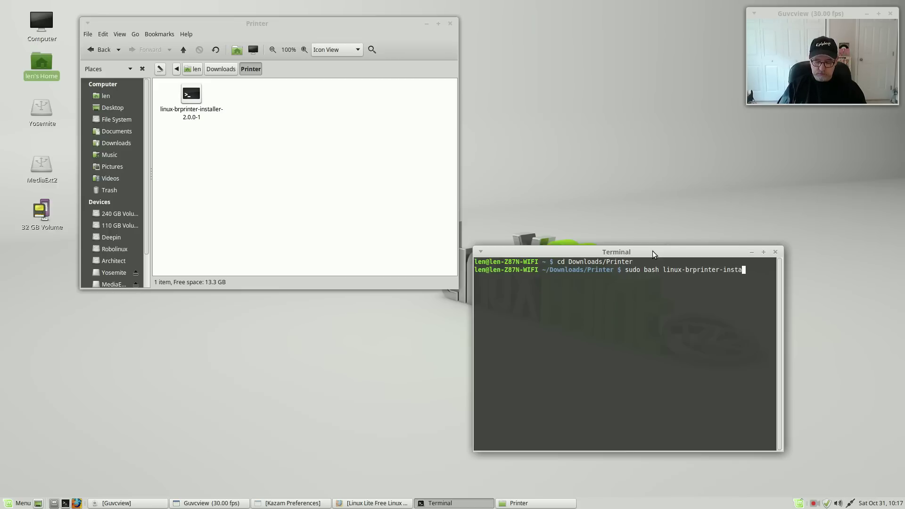
pyautogui.write('ller-')
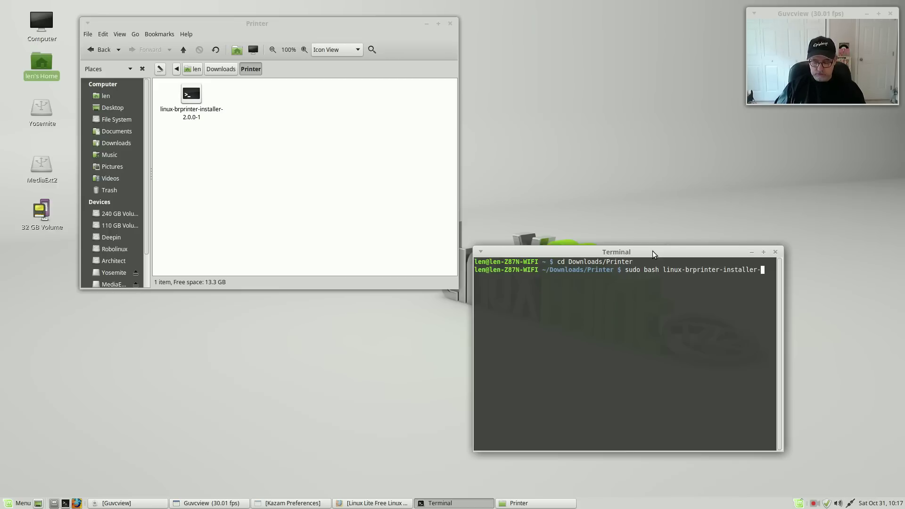
pyautogui.write('2.0.0-1')
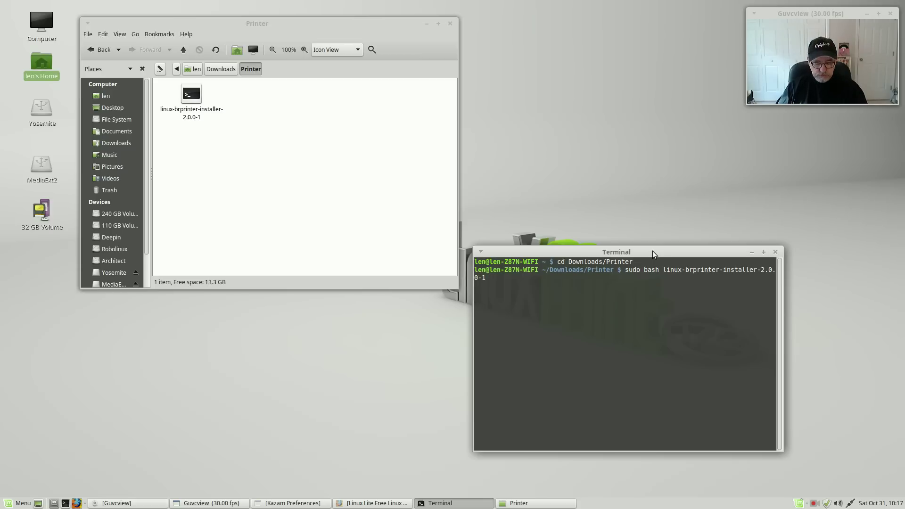
pyautogui.write(' MFC')
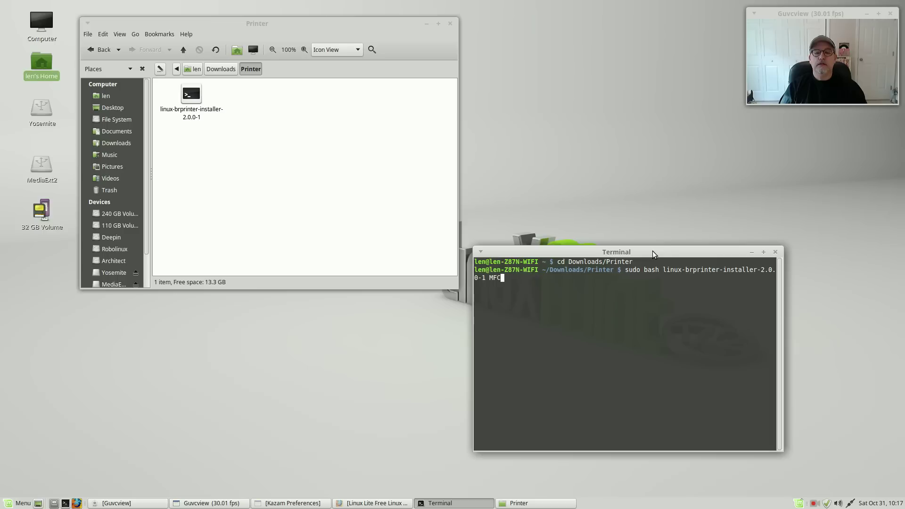
pyautogui.write('-')
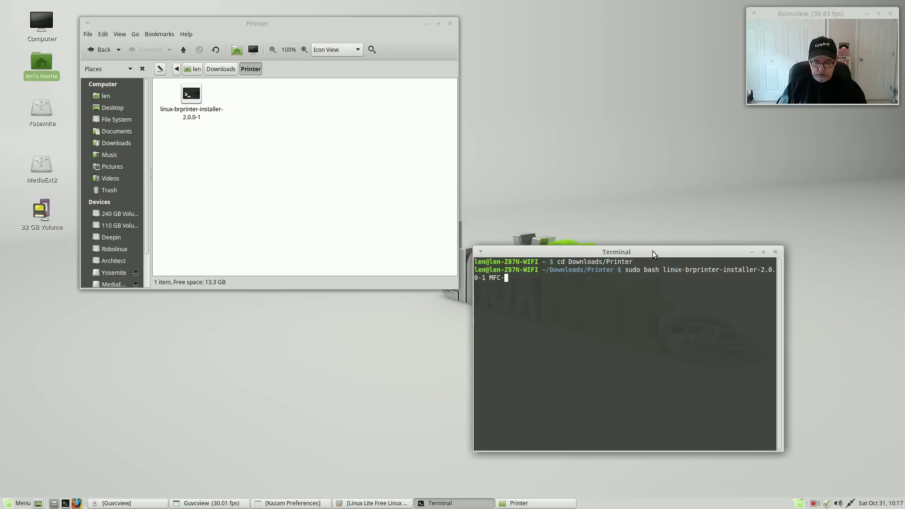
pyautogui.write('J870DW')
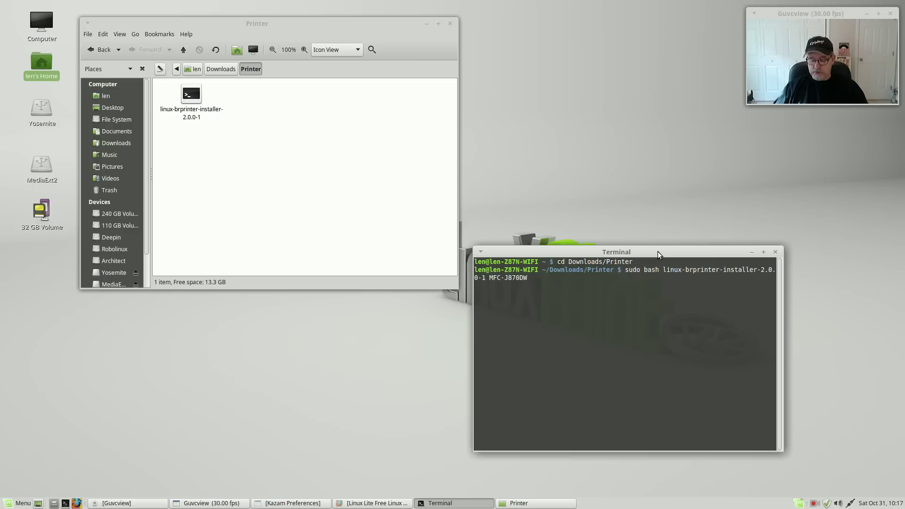
pyautogui.press('Return')
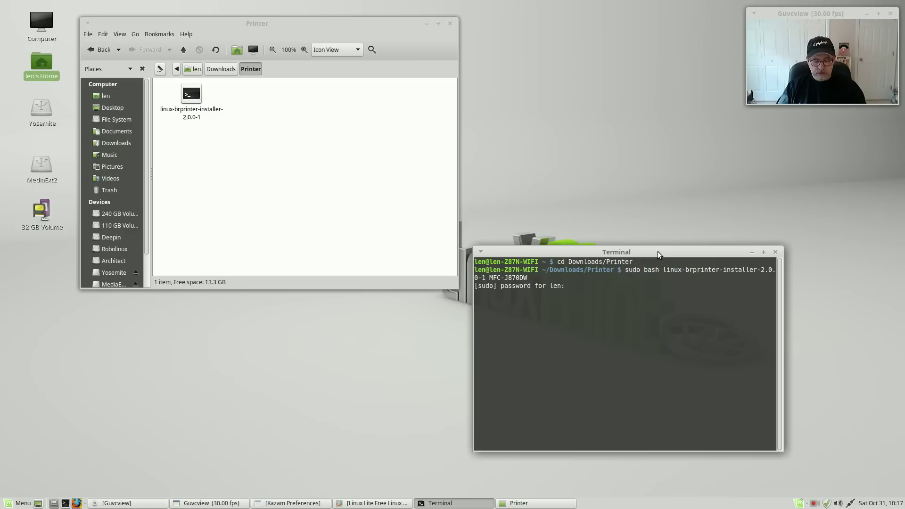
# Step: Enter the sudo password and answer y to the package, licence and apt prompts
pyautogui.press('Return')
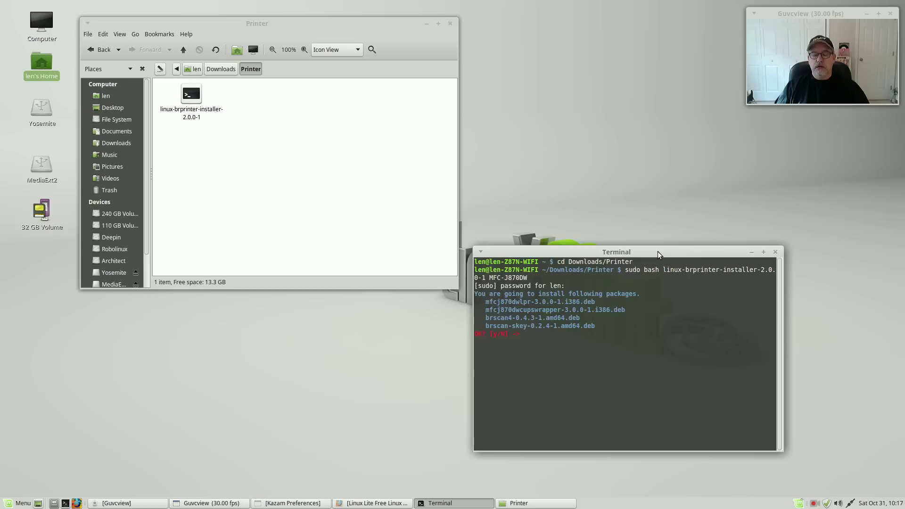
pyautogui.write('y')
pyautogui.press('Return')
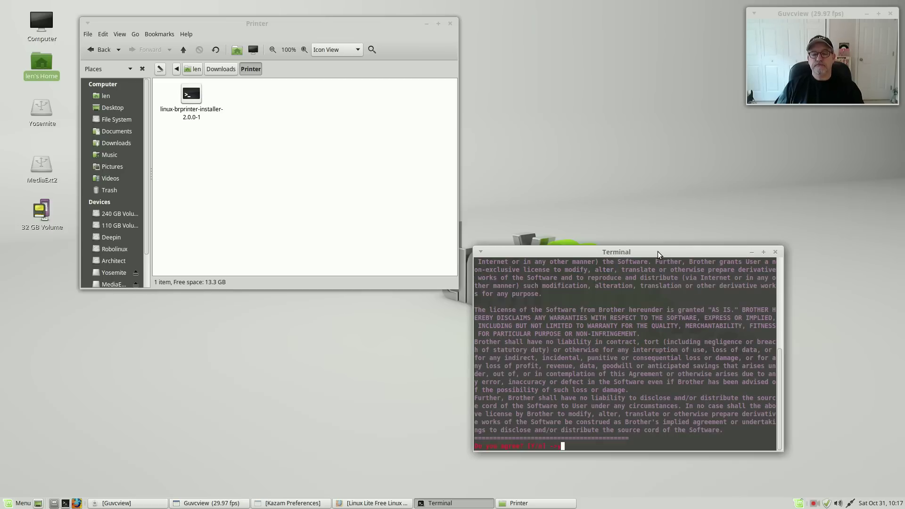
pyautogui.write('y')
pyautogui.press('Return')
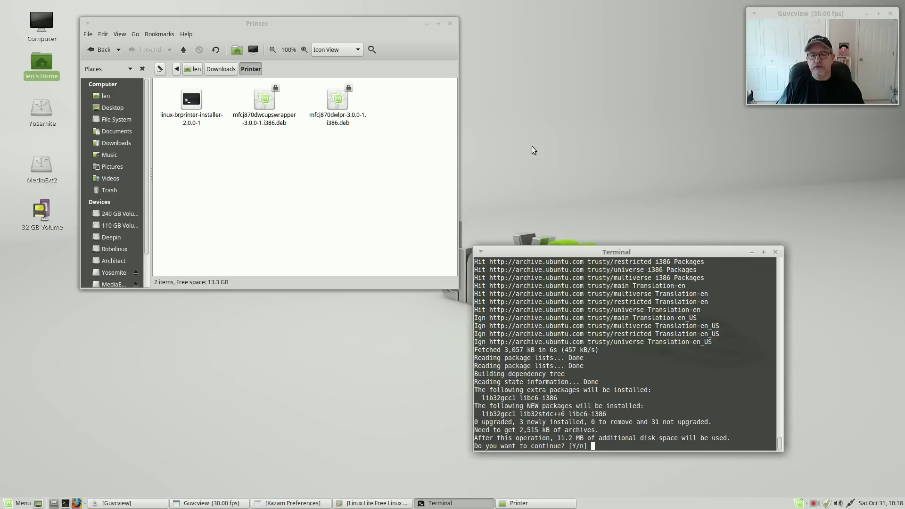
pyautogui.press('Return')
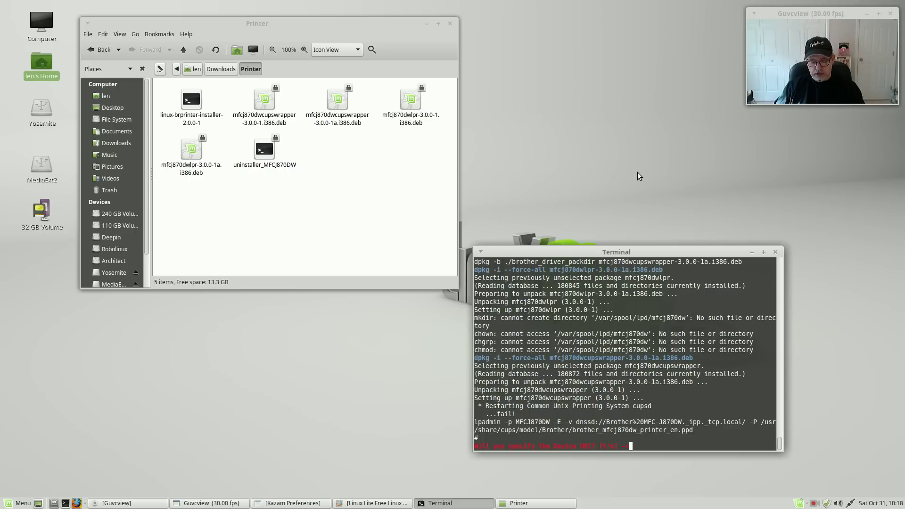
# Step: Point the driver installer to the Brother network printer at 192.168.1.10 (option 11) and request a test print
pyautogui.write('y')
pyautogui.press('Return')
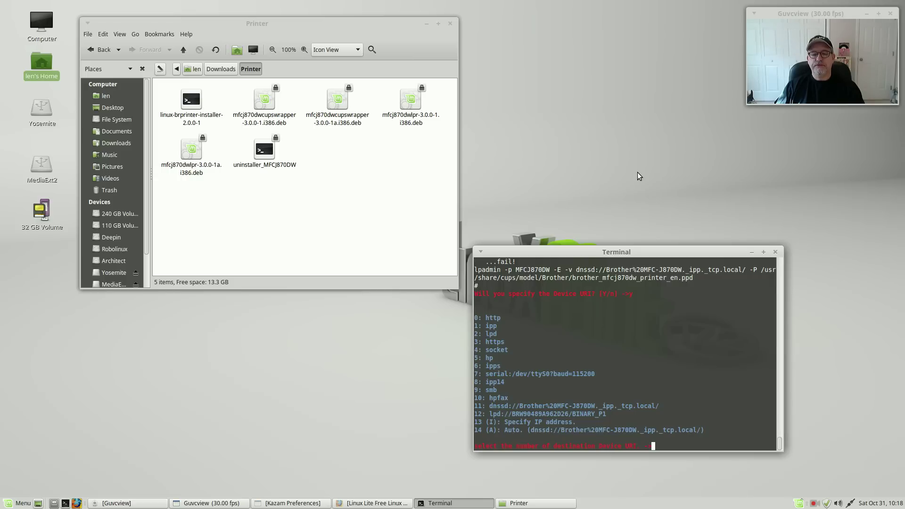
pyautogui.write('11')
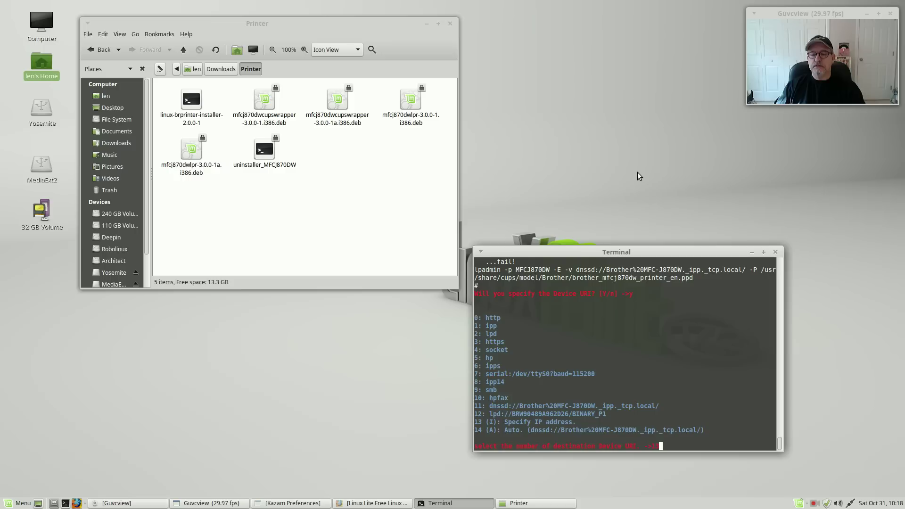
pyautogui.press('Return')
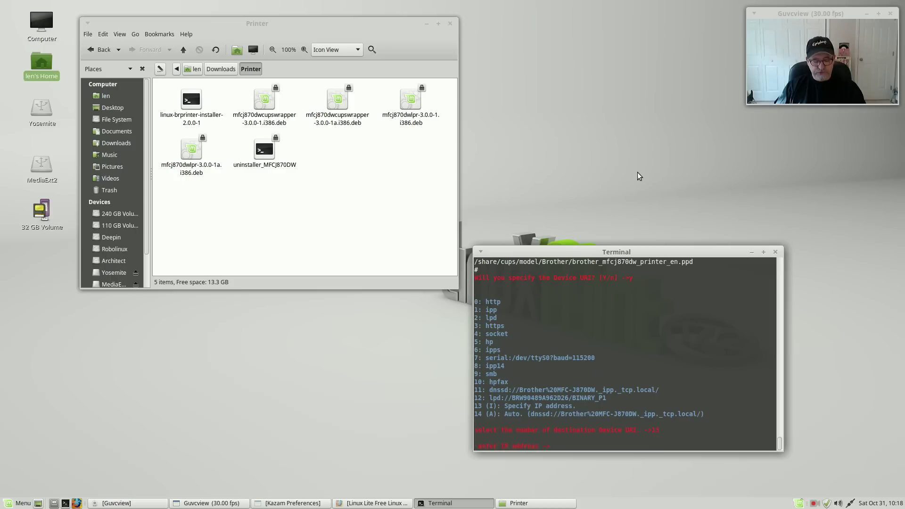
pyautogui.write('192.168')
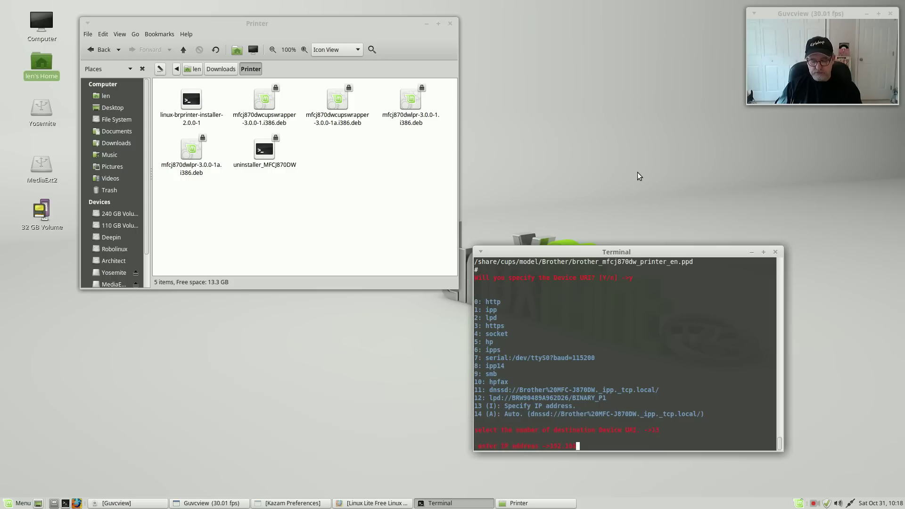
pyautogui.write('.1.10')
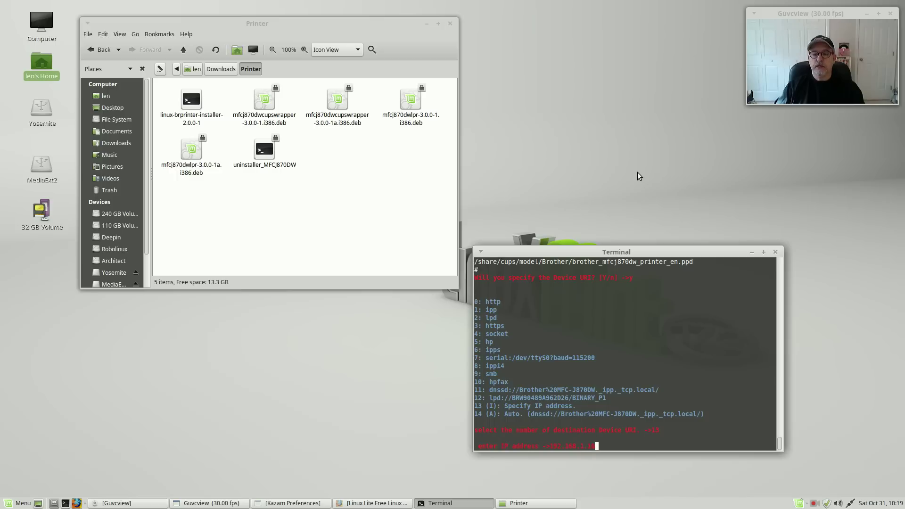
pyautogui.press('Return')
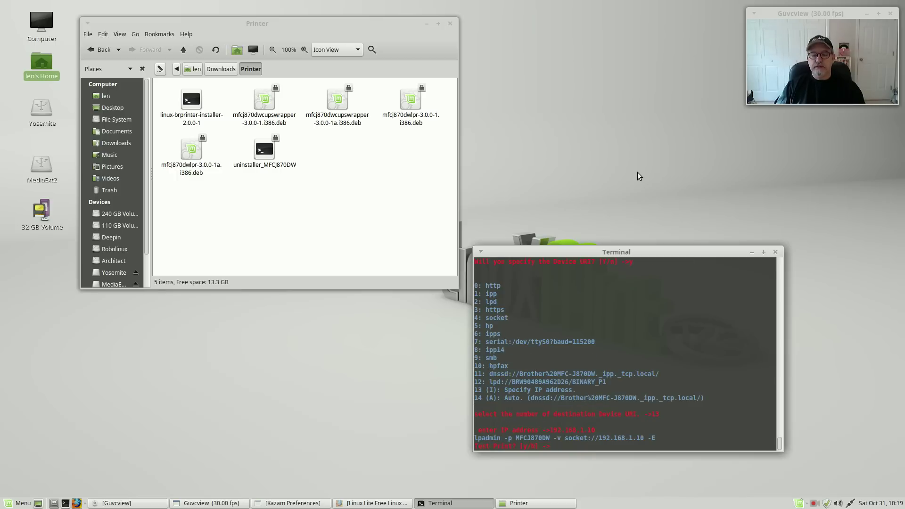
pyautogui.write('y')
pyautogui.press('Return')
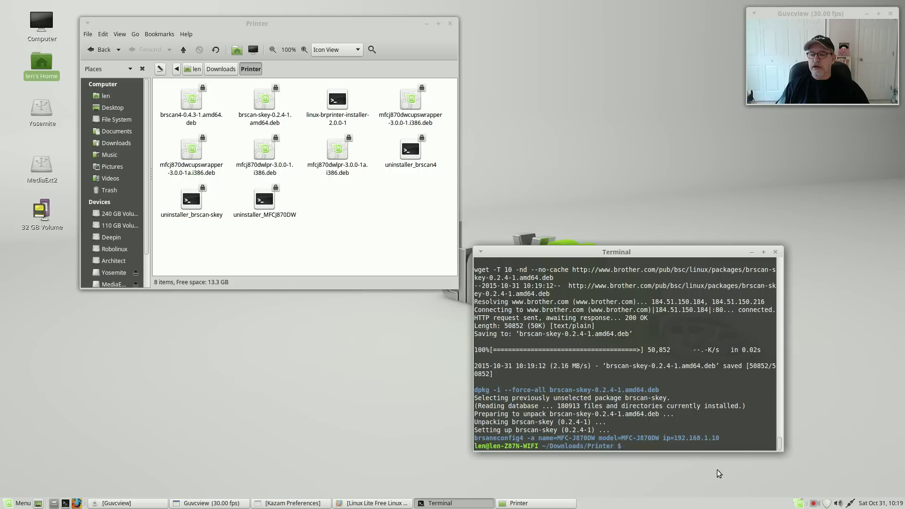
# Step: In Administration > Printers, set MFCJ870DW as the system-wide default printer and close the window
pyautogui.click(799, 501)
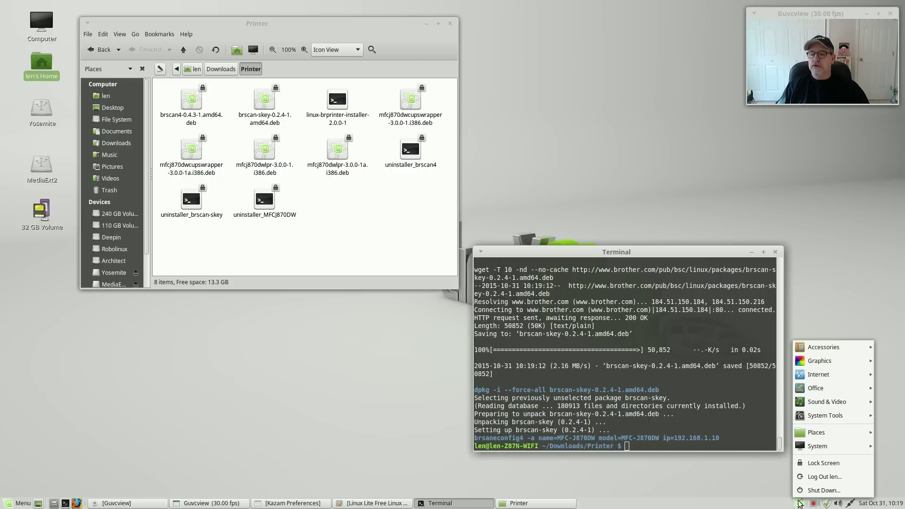
pyautogui.moveTo(815, 437)
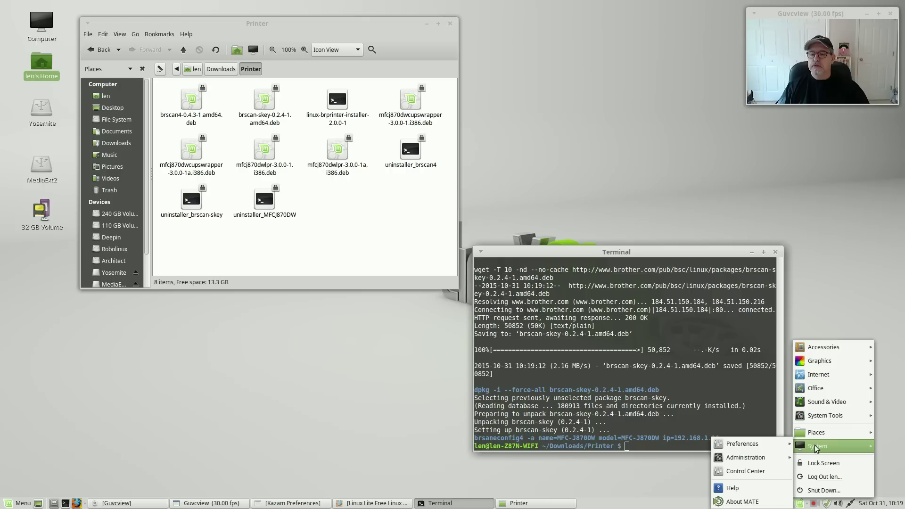
pyautogui.moveTo(763, 446)
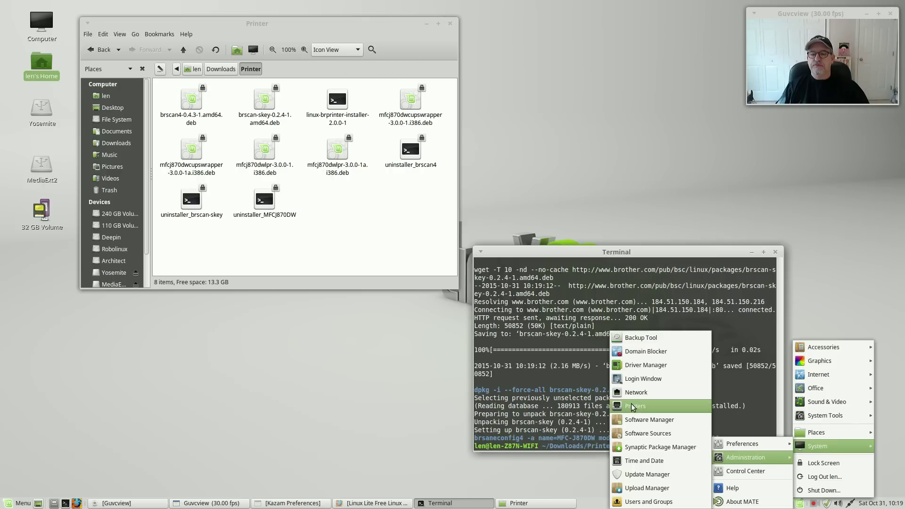
pyautogui.click(632, 406)
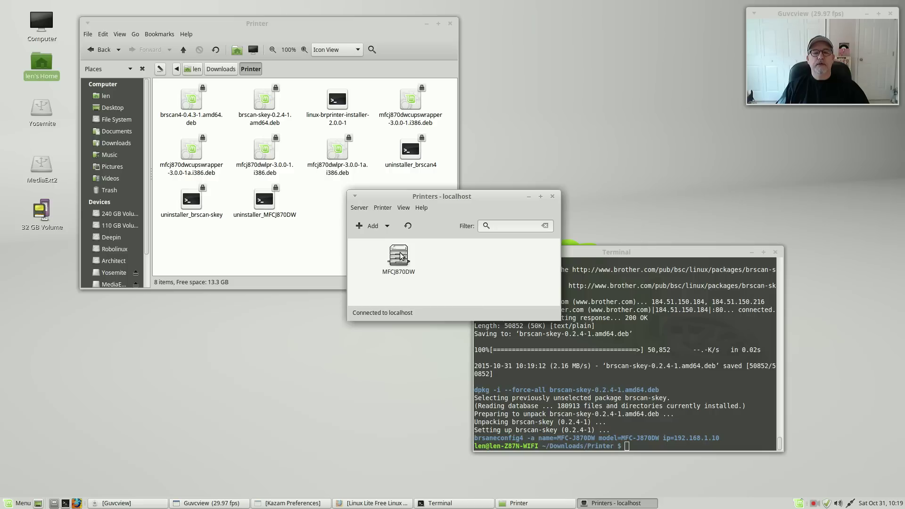
pyautogui.click(401, 255)
pyautogui.rightClick(401, 255)
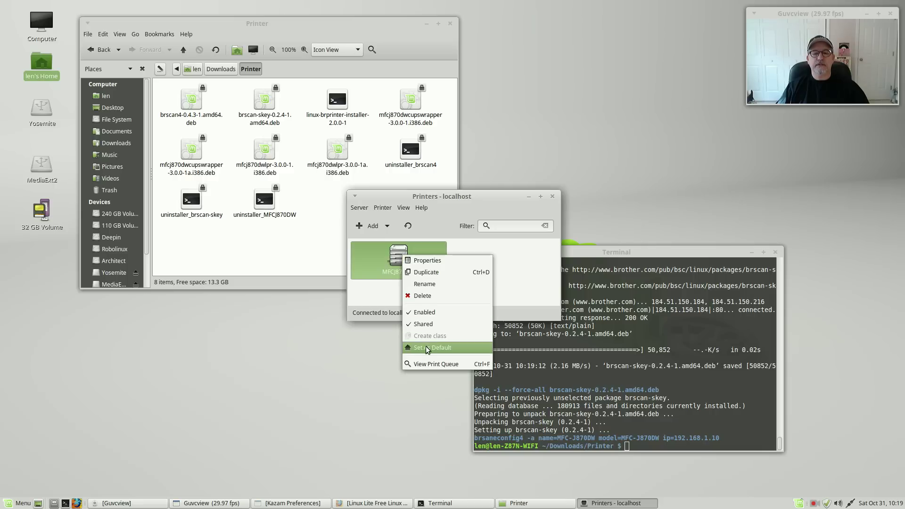
pyautogui.click(427, 349)
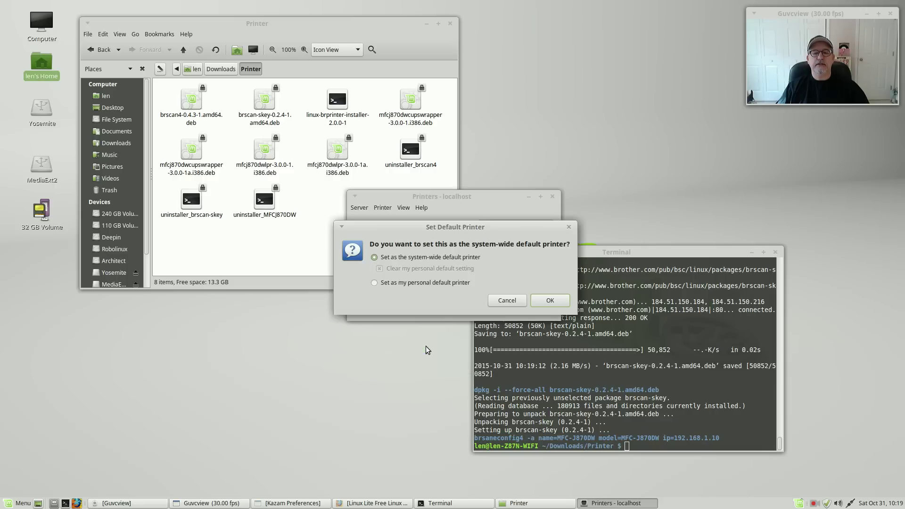
pyautogui.click(550, 300)
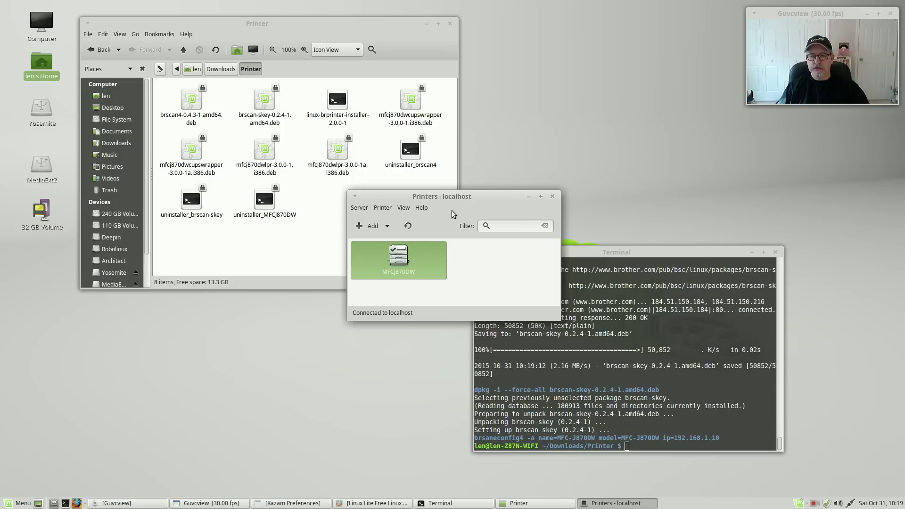
pyautogui.click(552, 197)
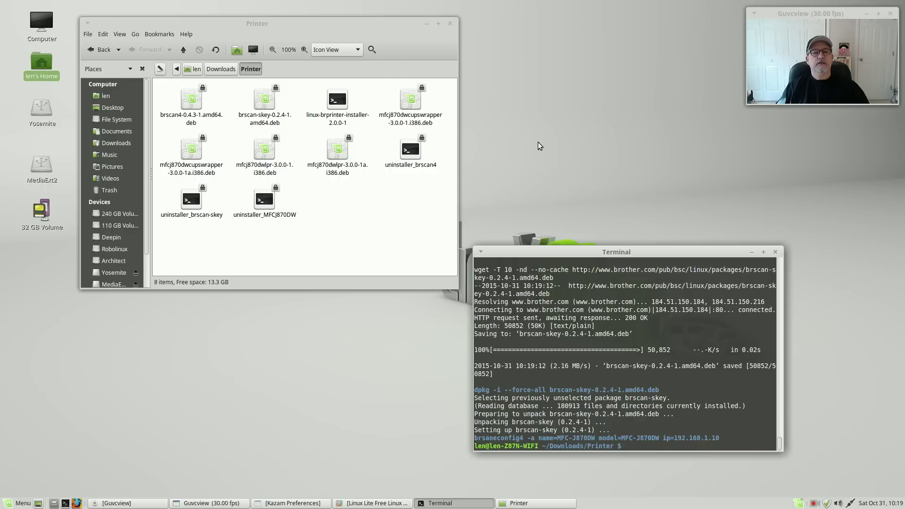
# Step: Close the Caja Printer folder window and the MATE Terminal window
pyautogui.click(450, 24)
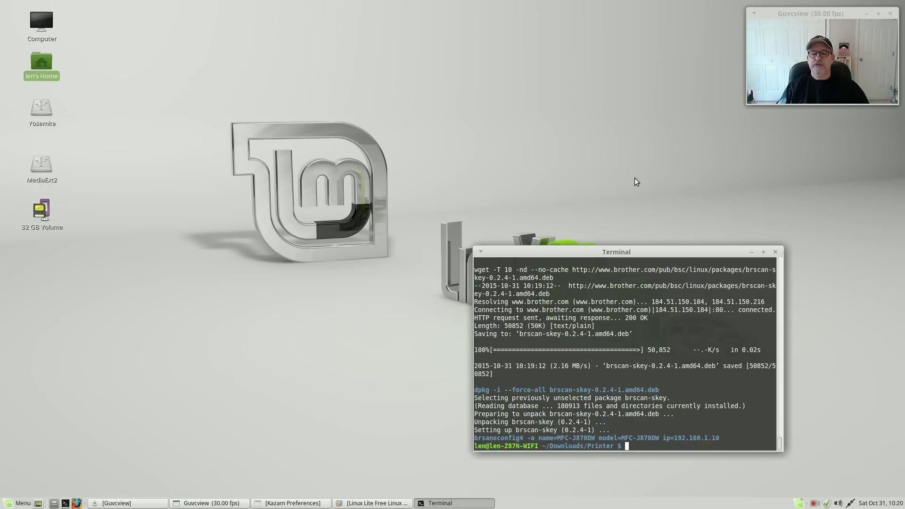
pyautogui.click(774, 251)
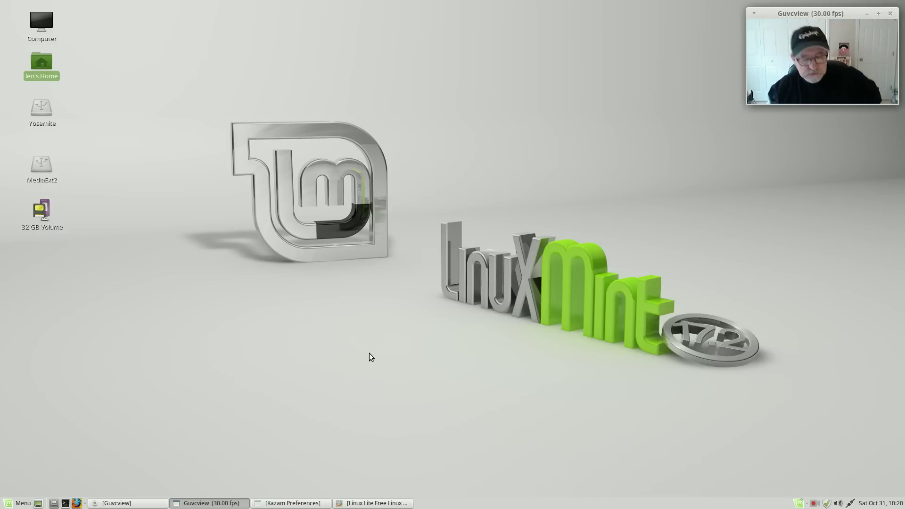
pyautogui.click(360, 310)
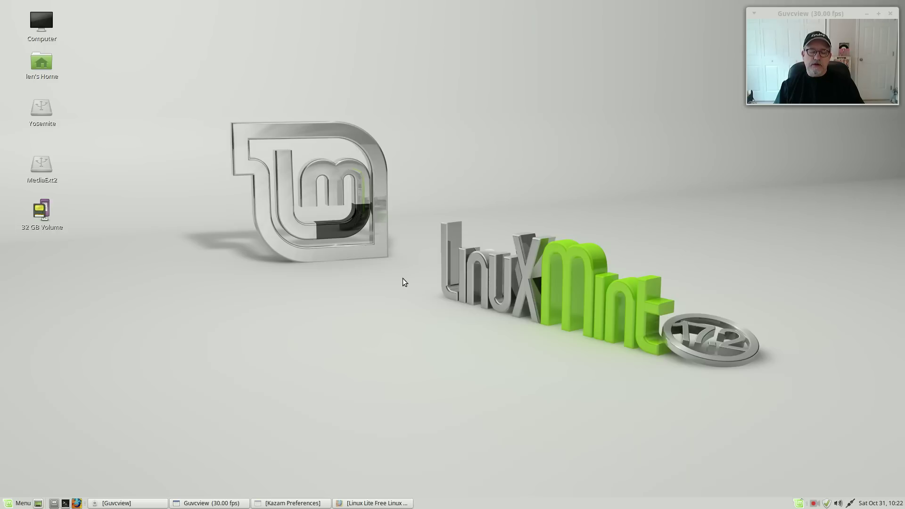
# Step: Restore Firefox and scroll the Linux Lite Features page down to the Tools section
pyautogui.click(373, 503)
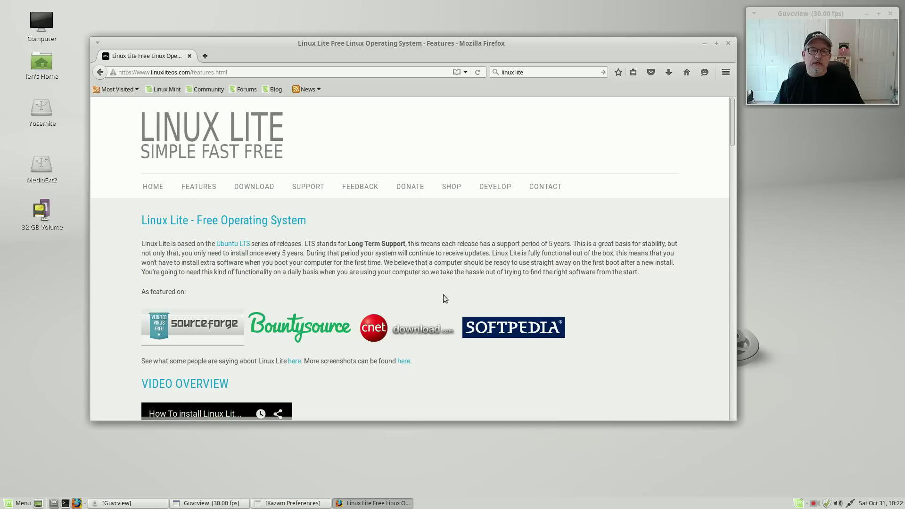
pyautogui.scroll(-3, 440, 296)
pyautogui.scroll(-20, 439, 298)
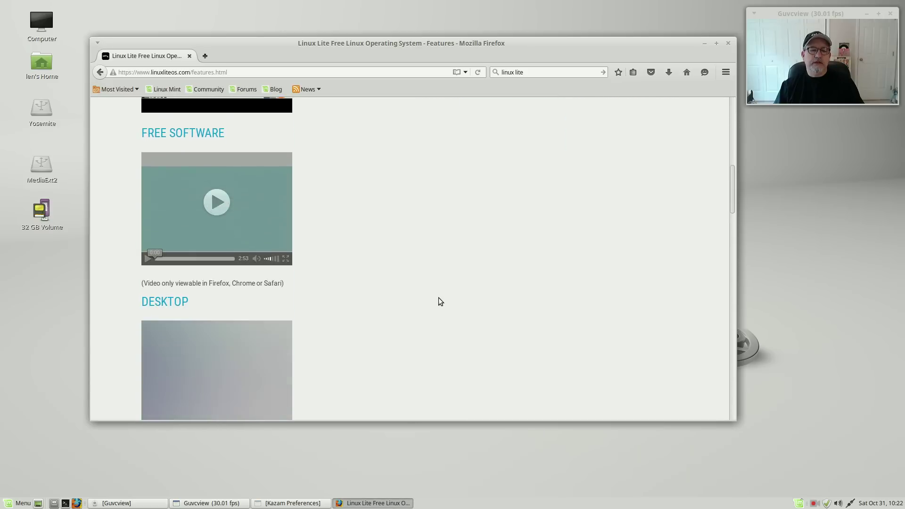
pyautogui.scroll(-15, 438, 301)
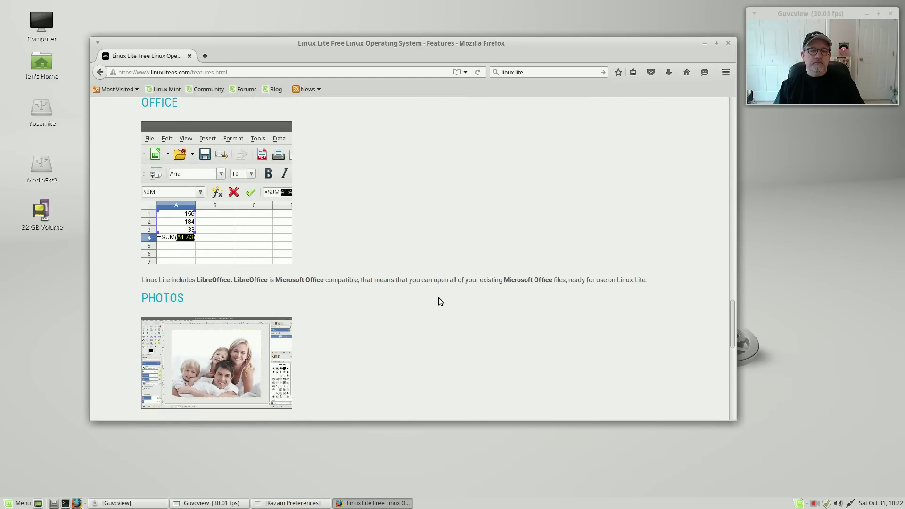
pyautogui.scroll(-4, 457, 302)
pyautogui.scroll(6, 457, 301)
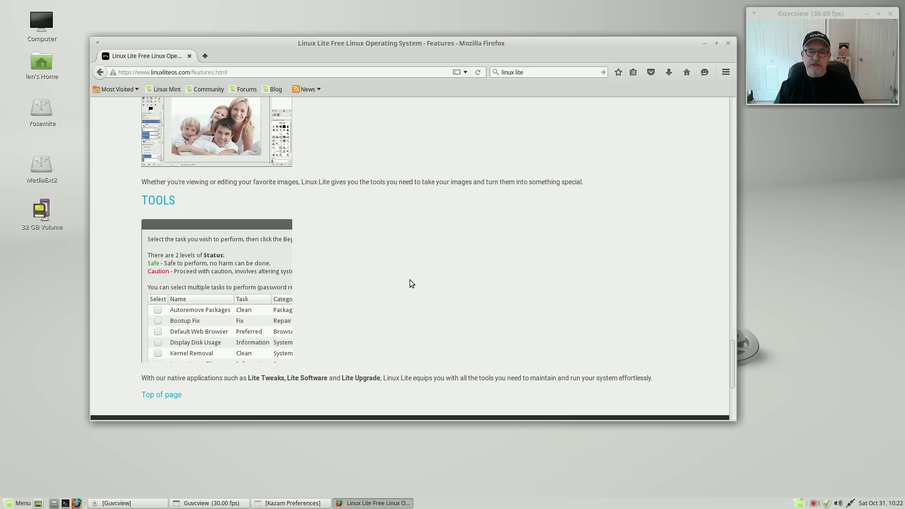
# Step: Drag the Firefox window slightly lower on the screen
pyautogui.moveTo(430, 52); pyautogui.dragTo(430, 84)
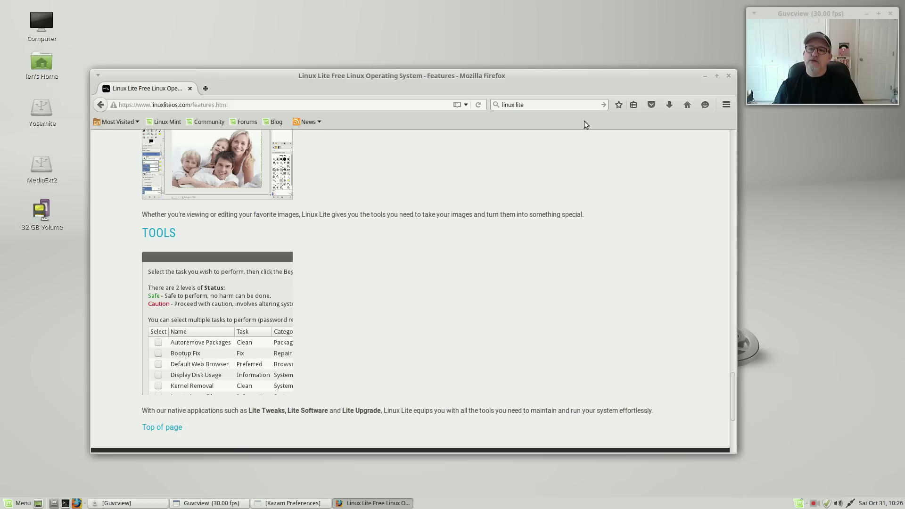
pyautogui.click(705, 78)
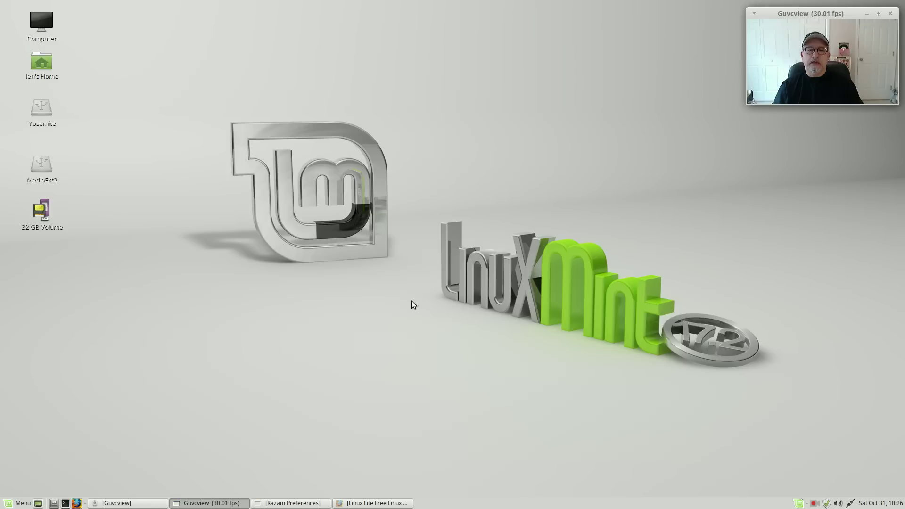